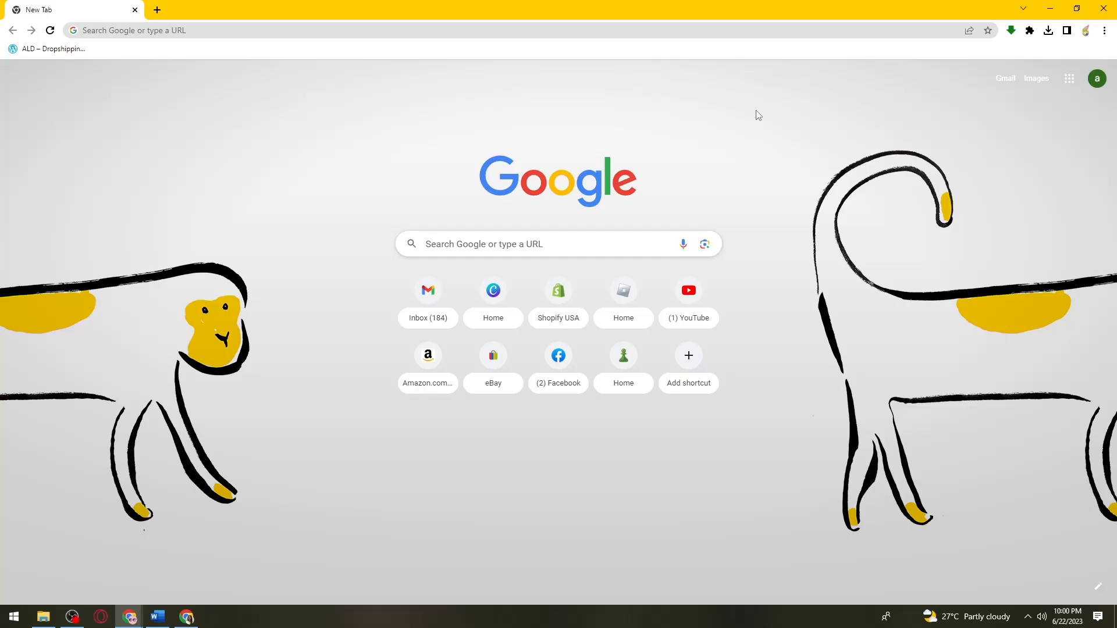
- Search for durable.co, open the Durable website from the results, and accept its cookie notice
left_click(468, 32)
type("d")
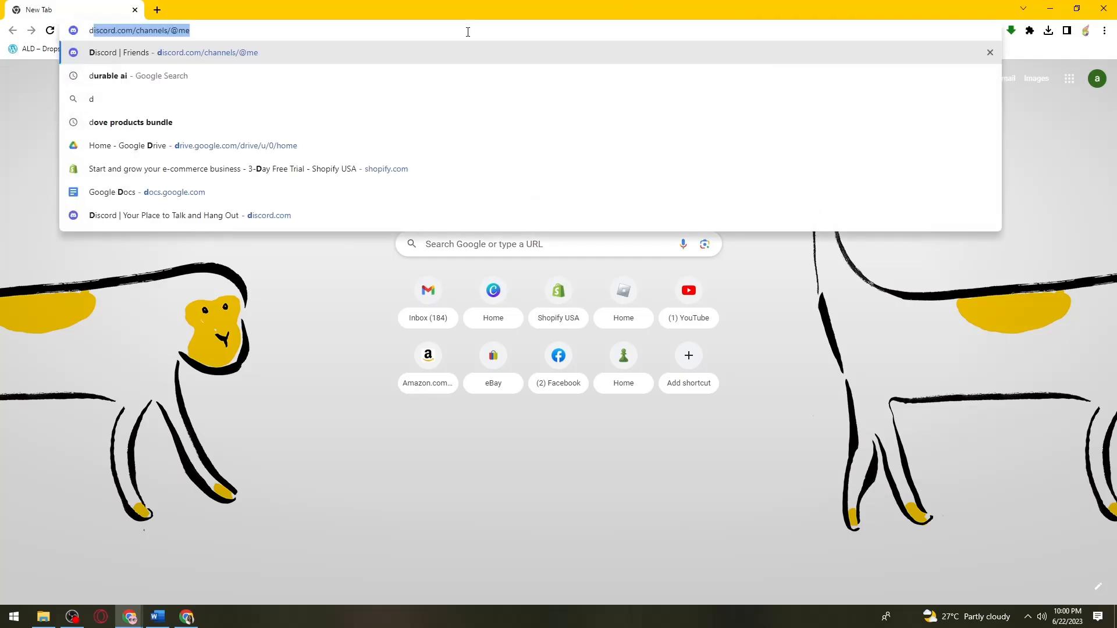
type("urable.c")
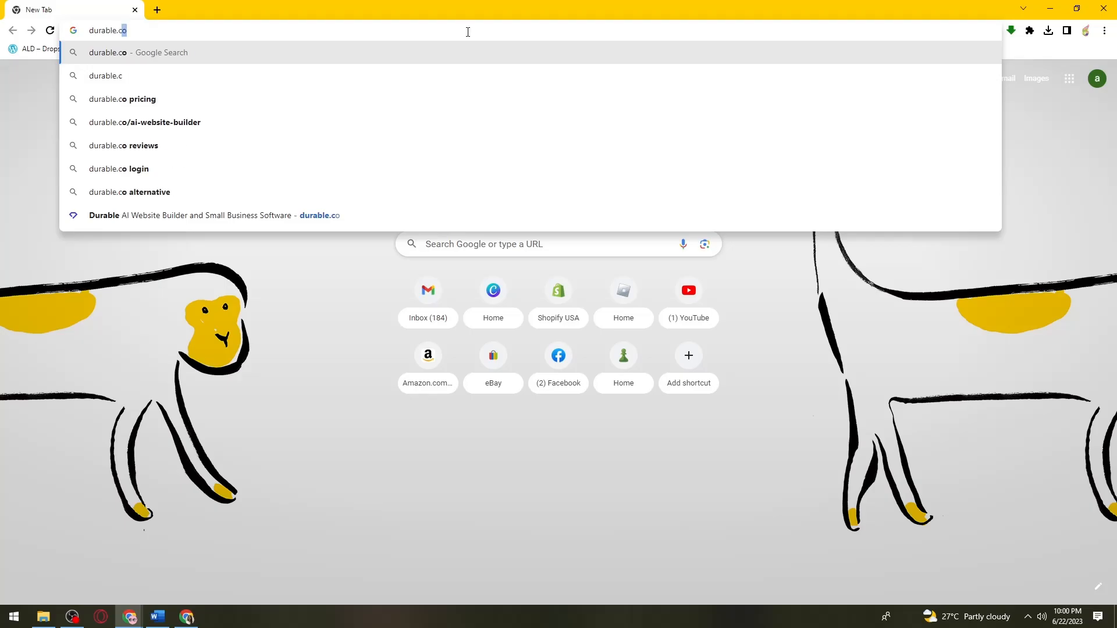
key("Return")
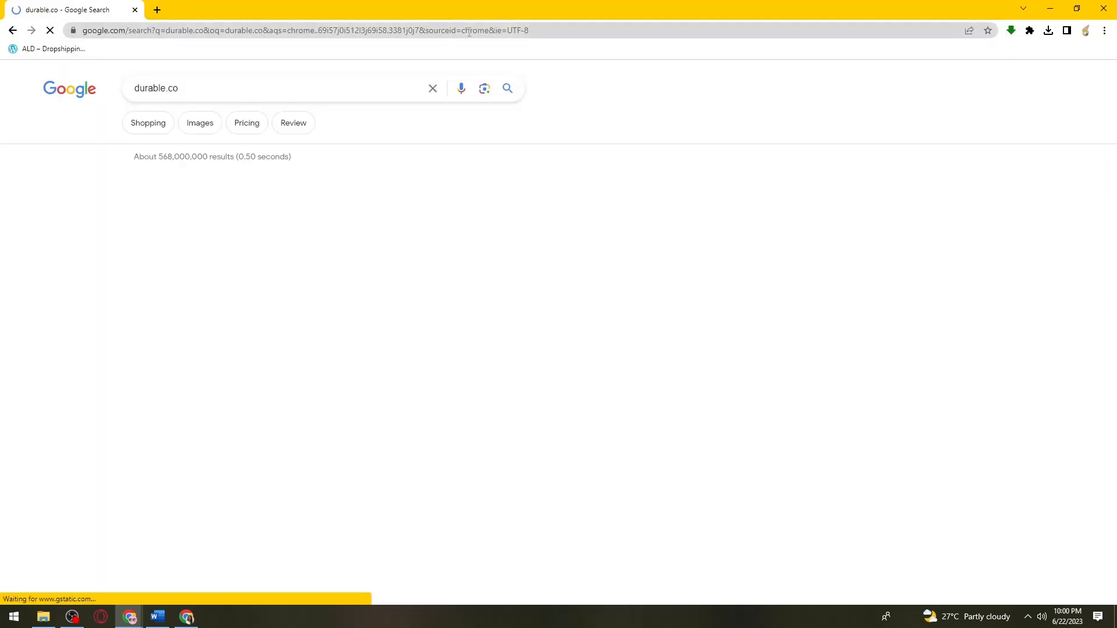
left_click(209, 214)
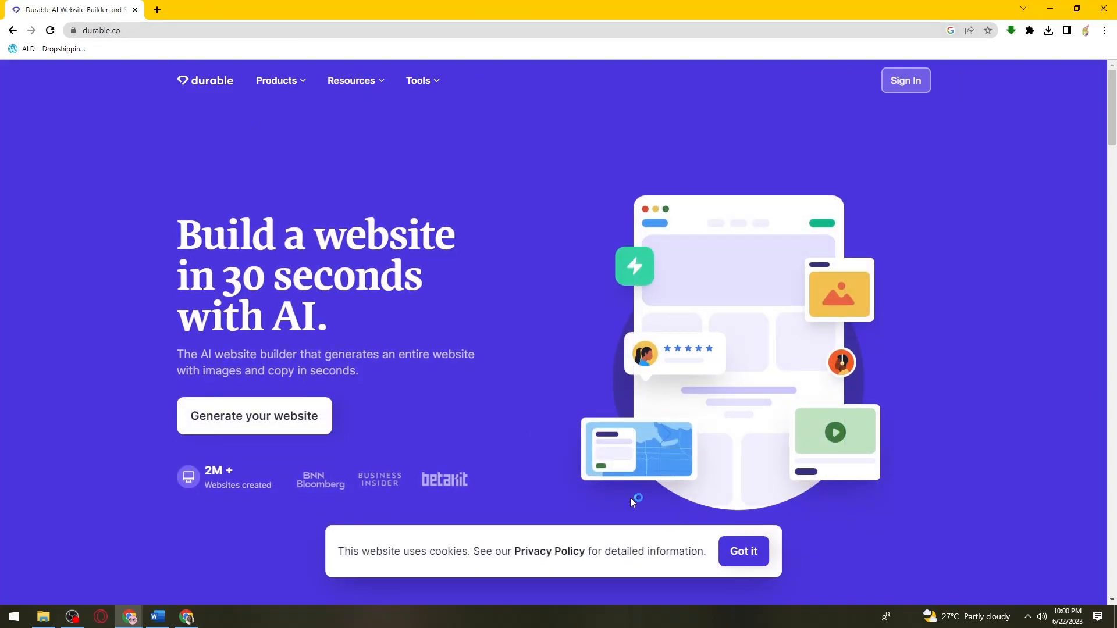
left_click(744, 551)
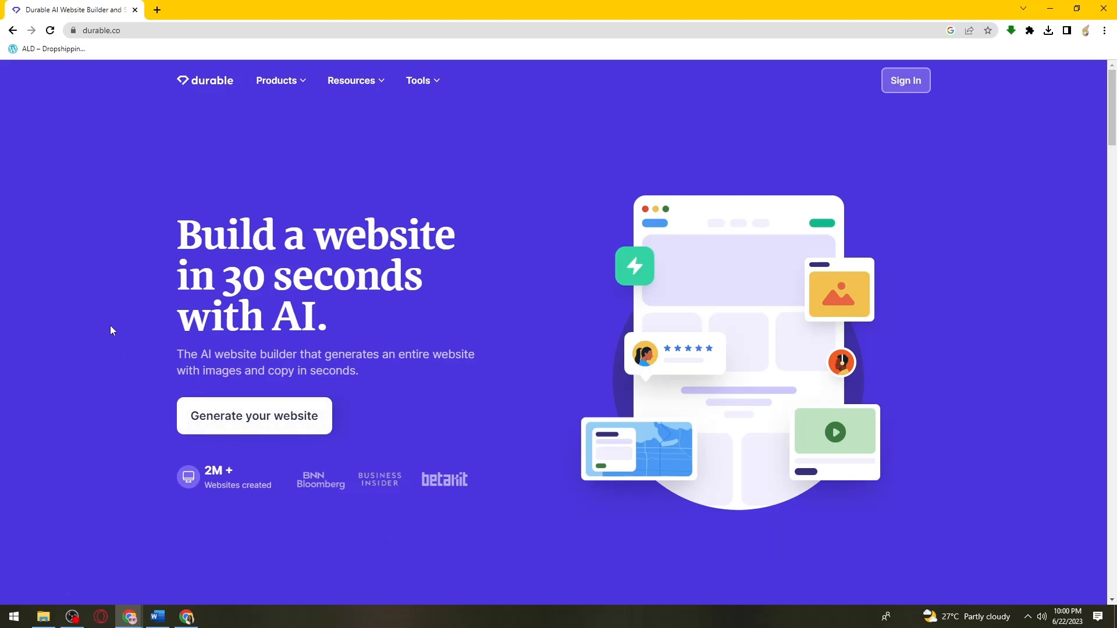
- Open the Durable sign-in page and examine its login options, returning to the homepage
left_click(906, 85)
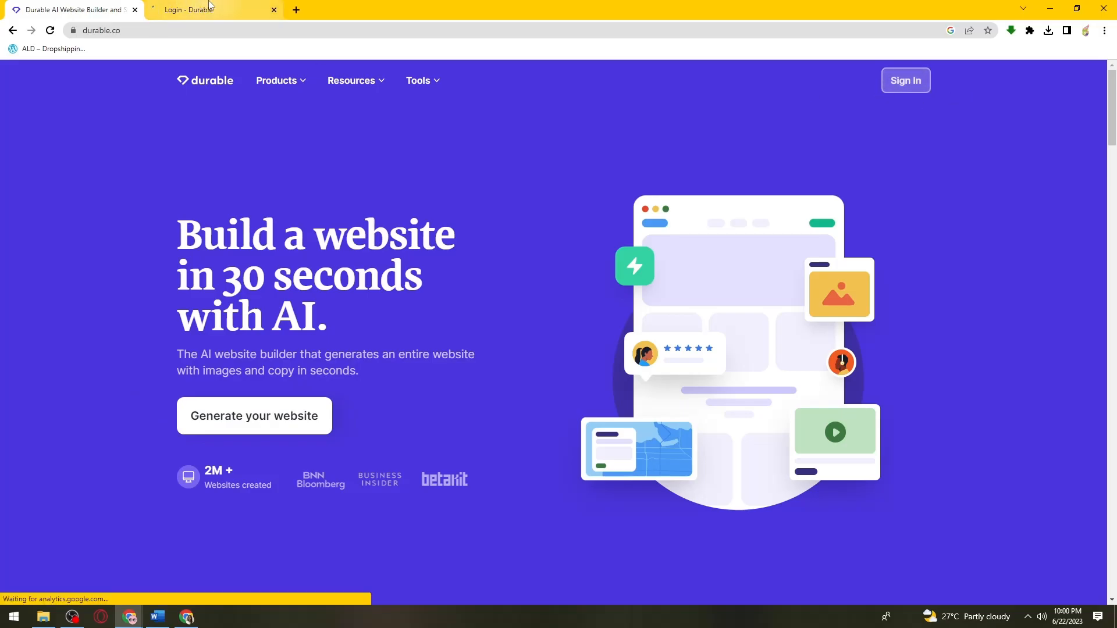
left_click(204, 5)
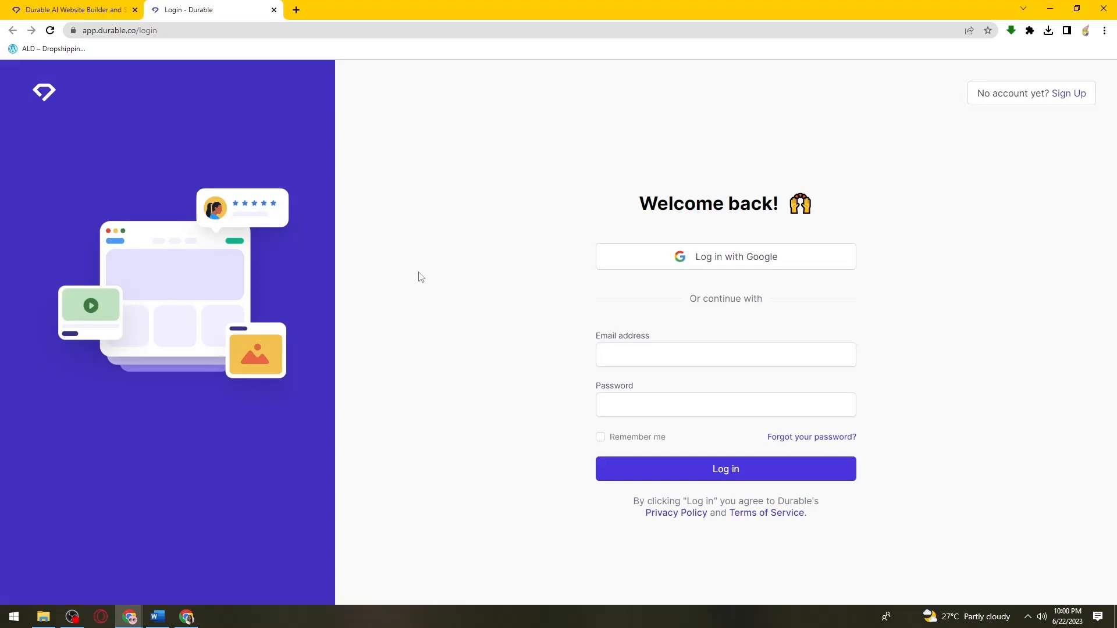
left_click(623, 351)
left_click(78, 9)
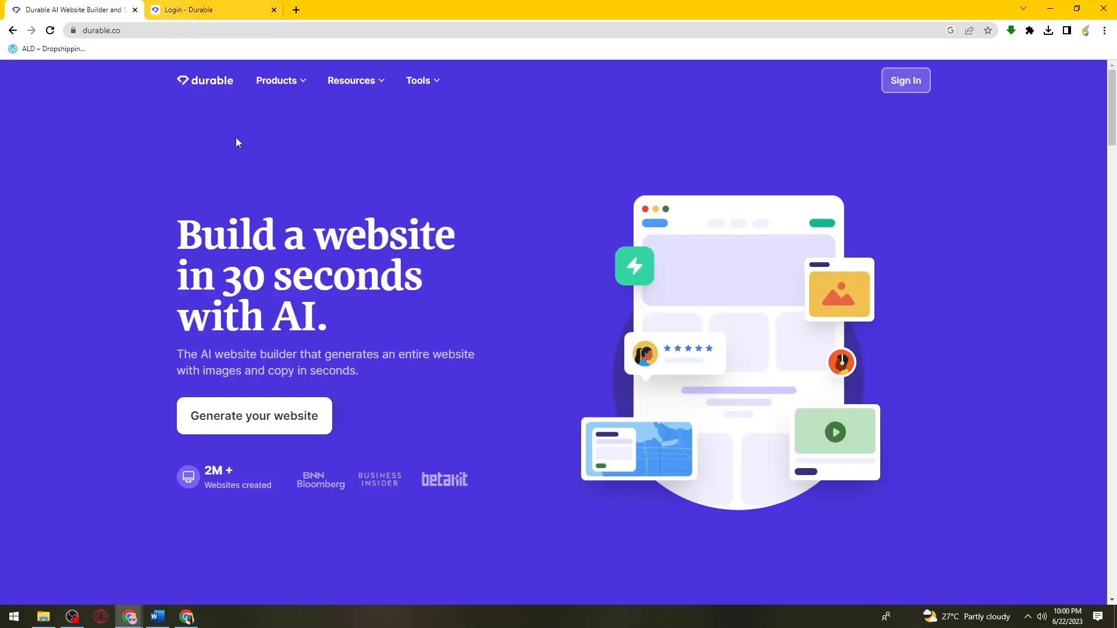
- Start generating a website from the Durable homepage, closing the login page and dismissing the location permission request
left_click(288, 417)
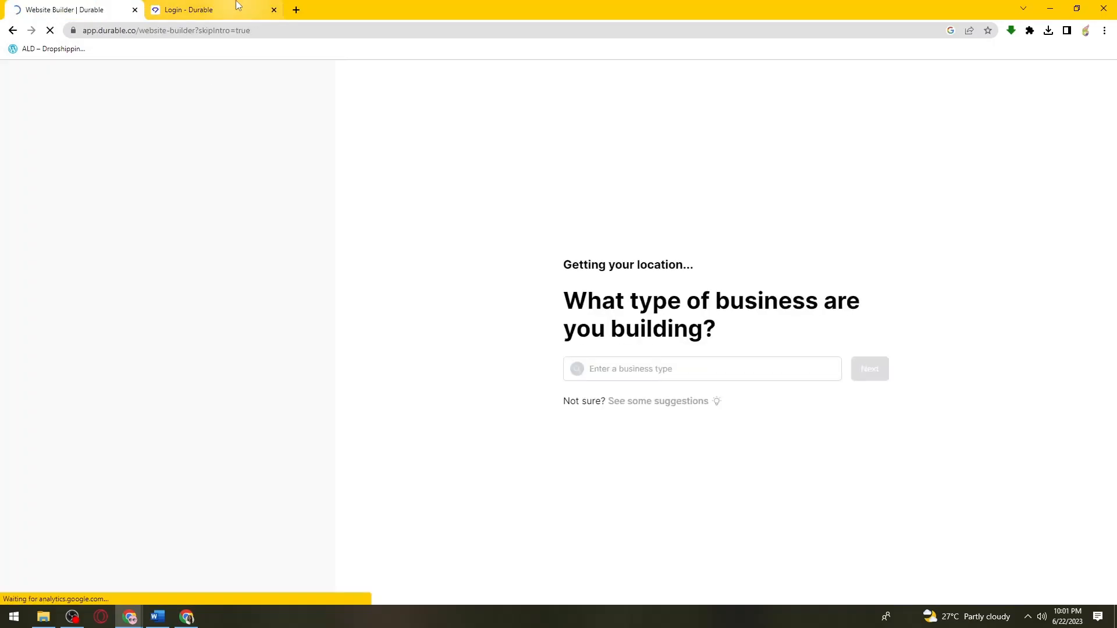
middle_click(182, 4)
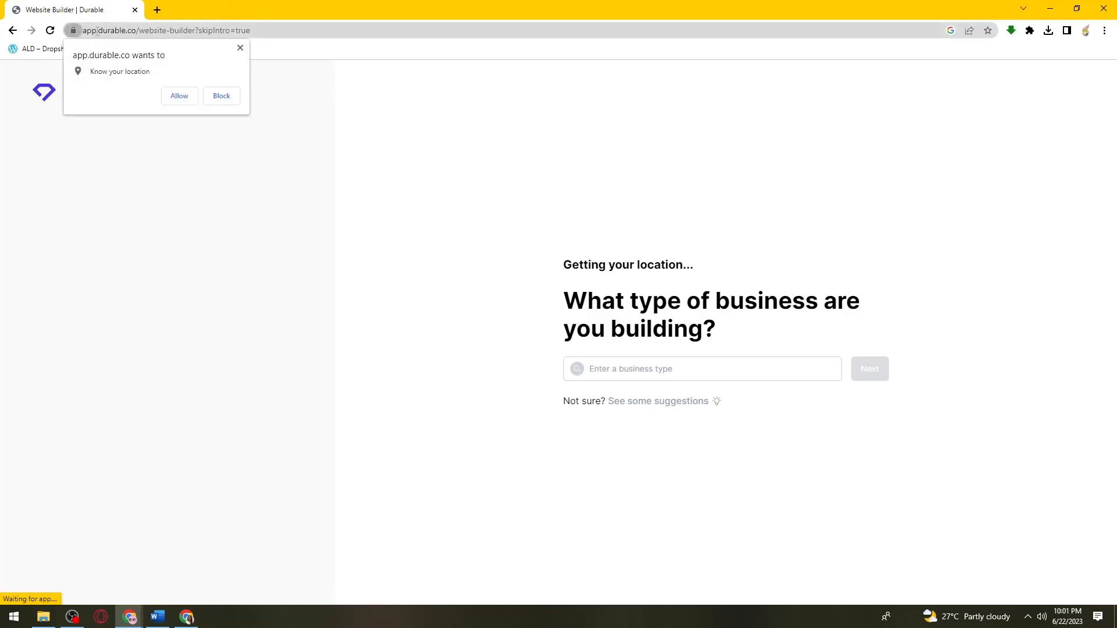
left_click(240, 48)
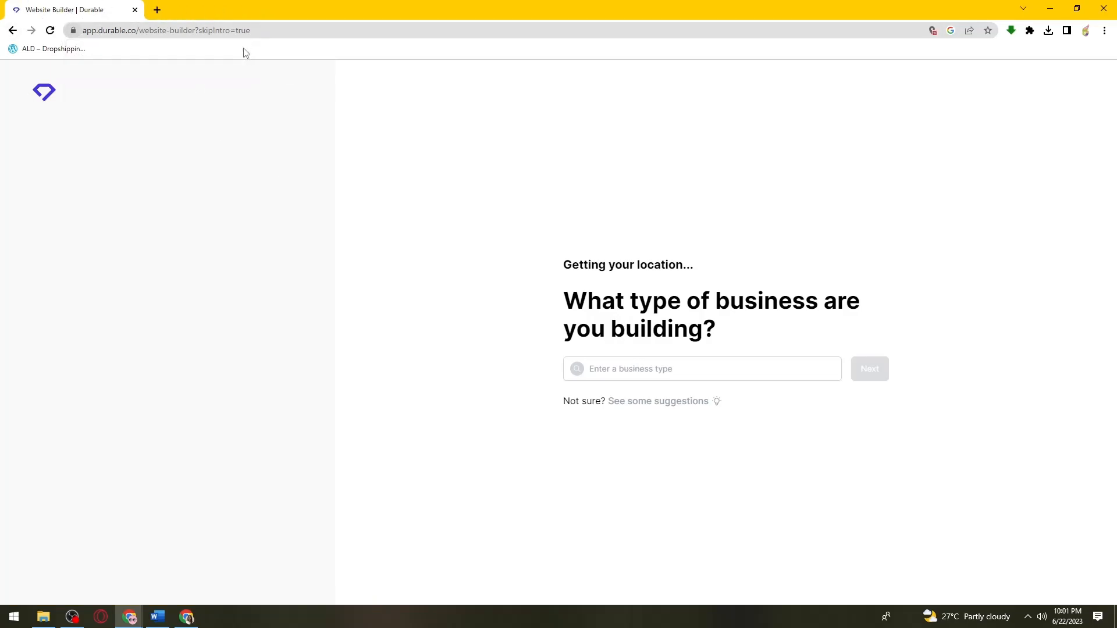
- Choose Social Media Management as the business type and continue to the business name question
left_click(680, 376)
left_click(553, 272)
left_click(691, 367)
scroll(706, 442, "down", 5)
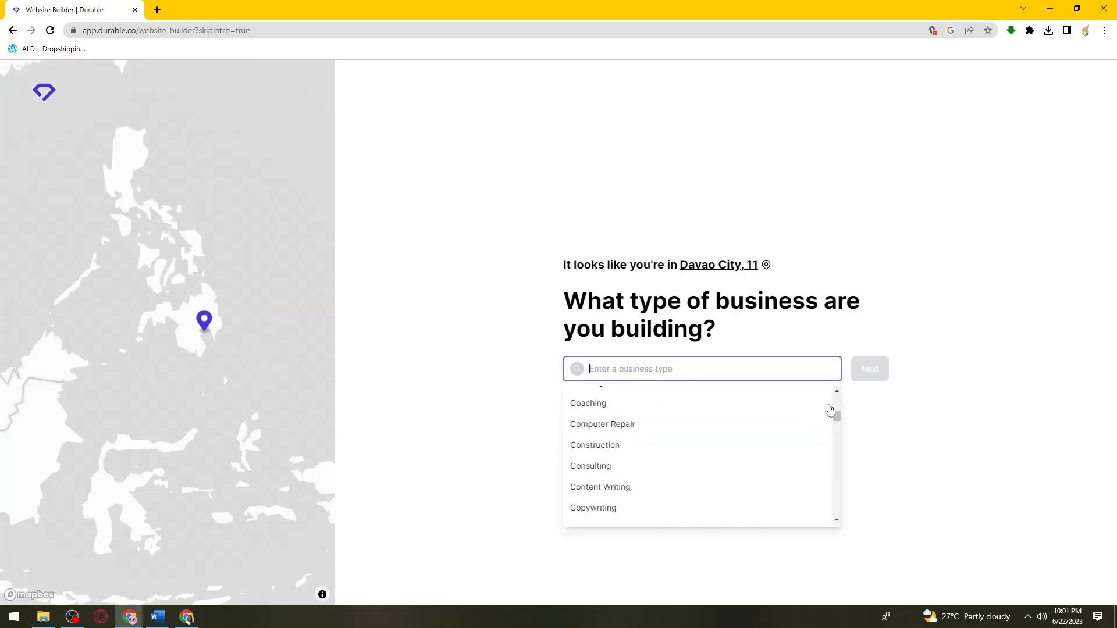
scroll(783, 435, "down", 7)
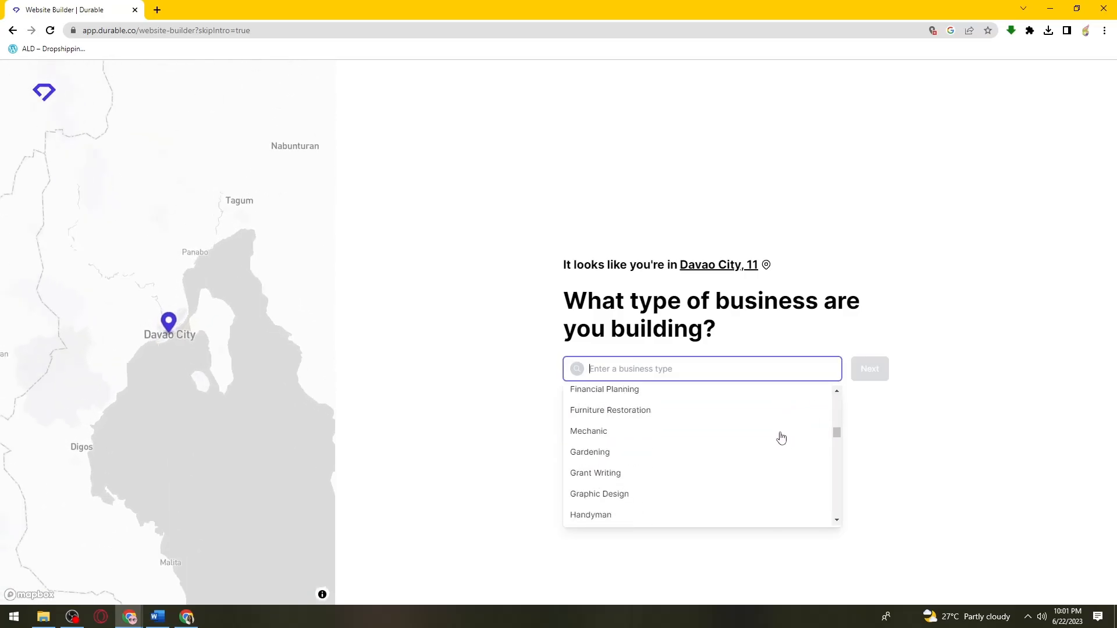
scroll(773, 434, "down", 5)
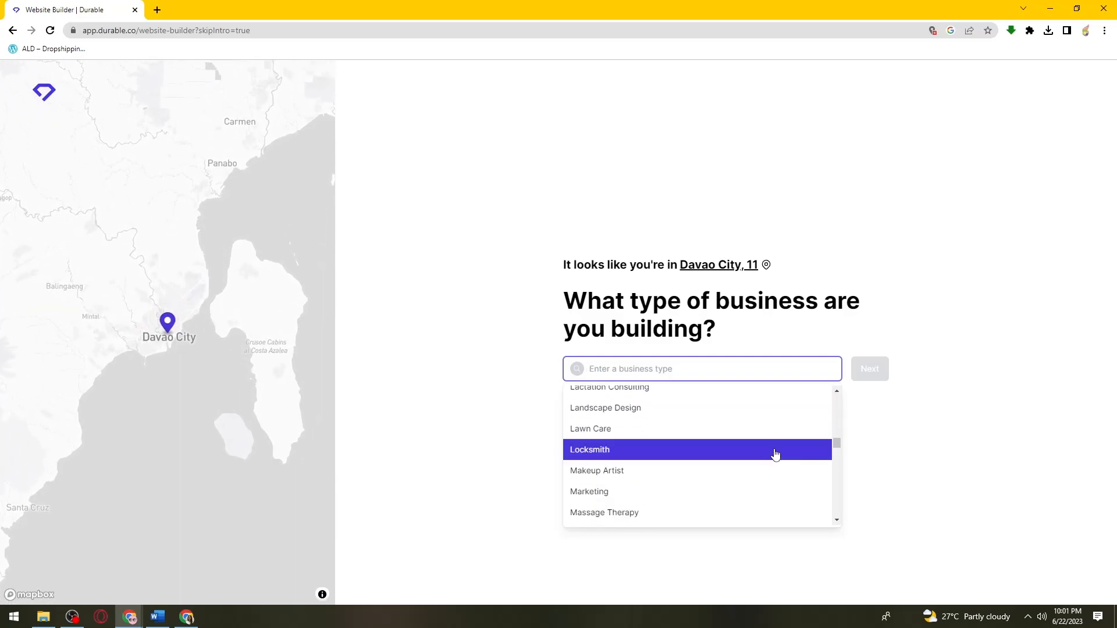
scroll(773, 458, "down", 3)
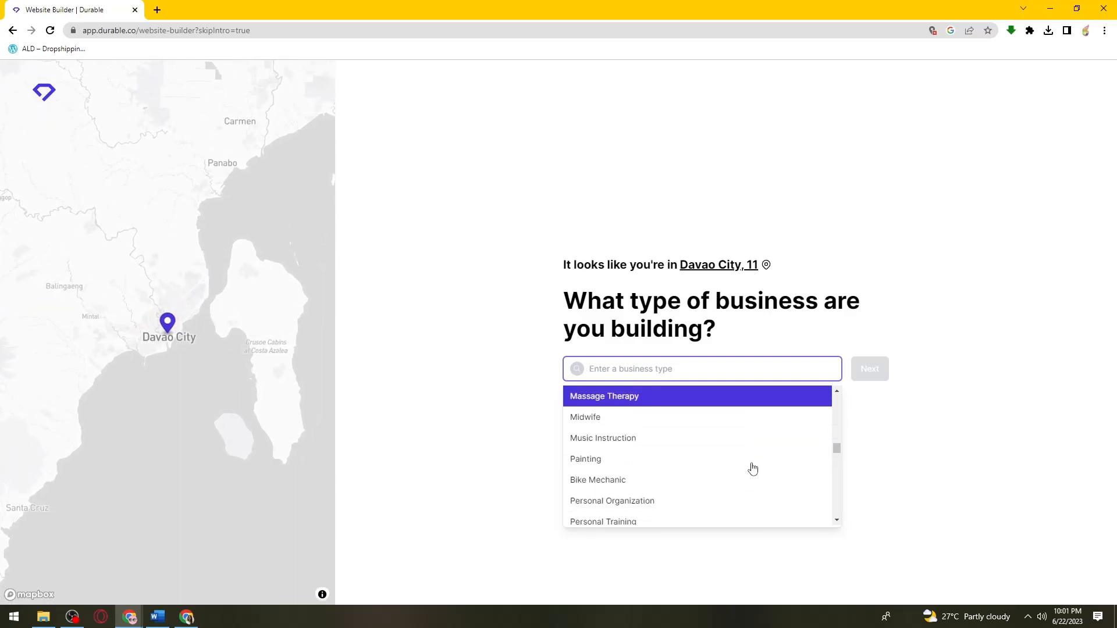
scroll(757, 474, "down", 5)
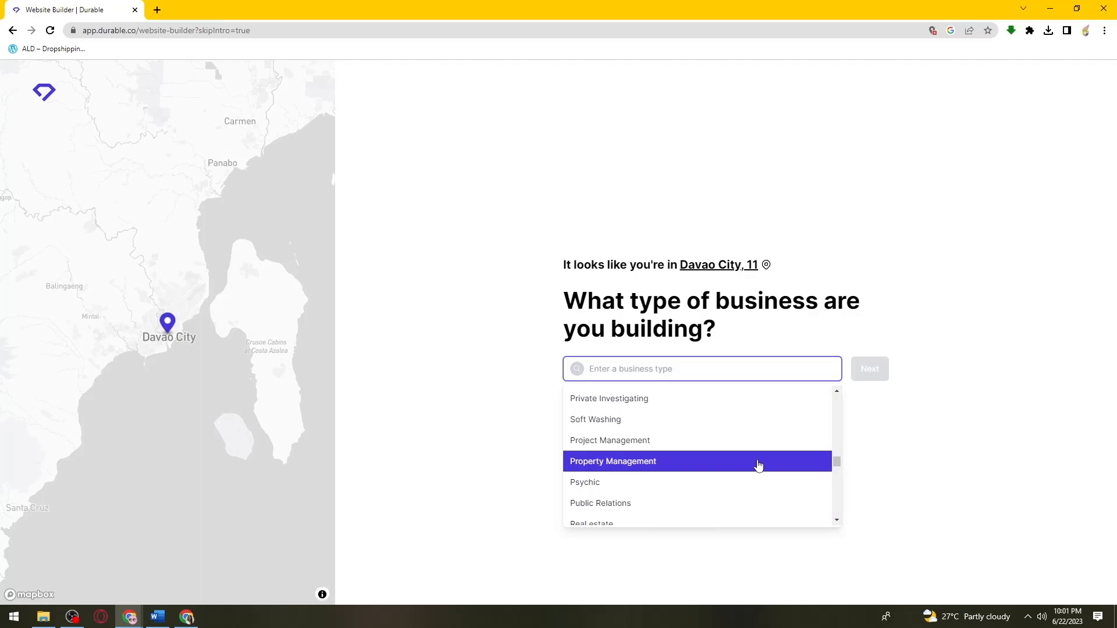
left_click(756, 472)
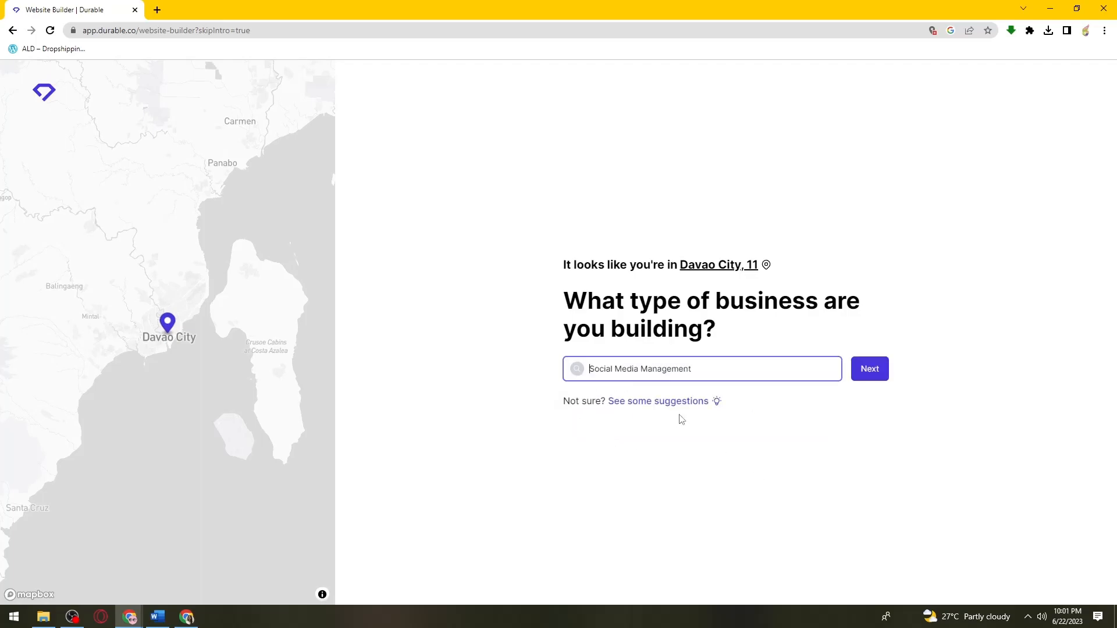
left_click(695, 374)
left_click(877, 409)
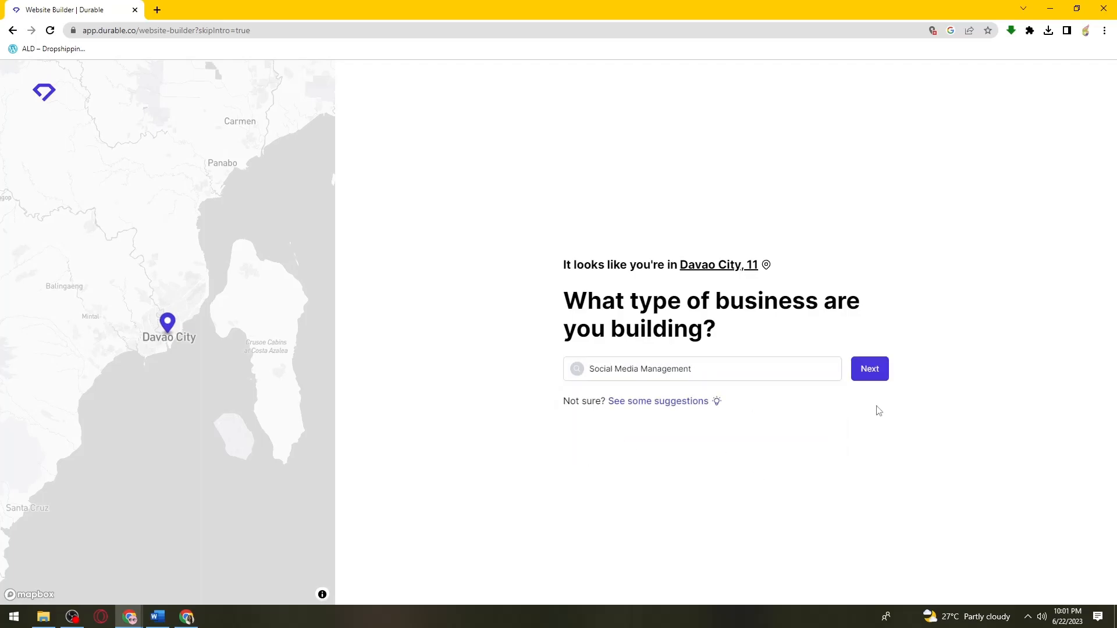
left_click(871, 370)
left_click(867, 371)
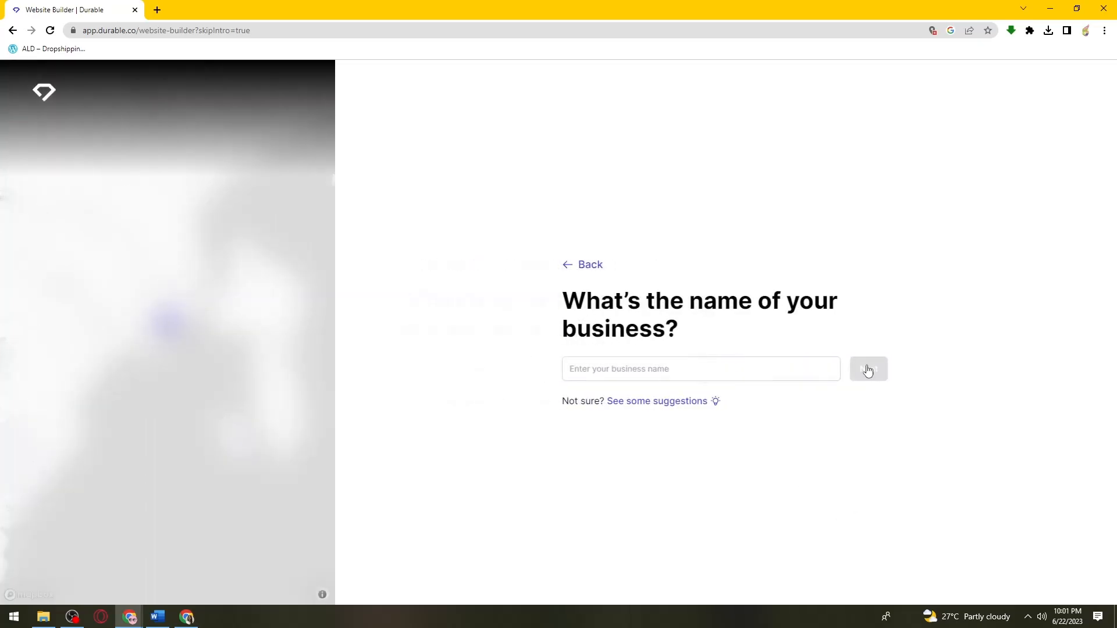
- Name the business "Sample Business" and continue so the website is generated
left_click(677, 372)
type("SAm")
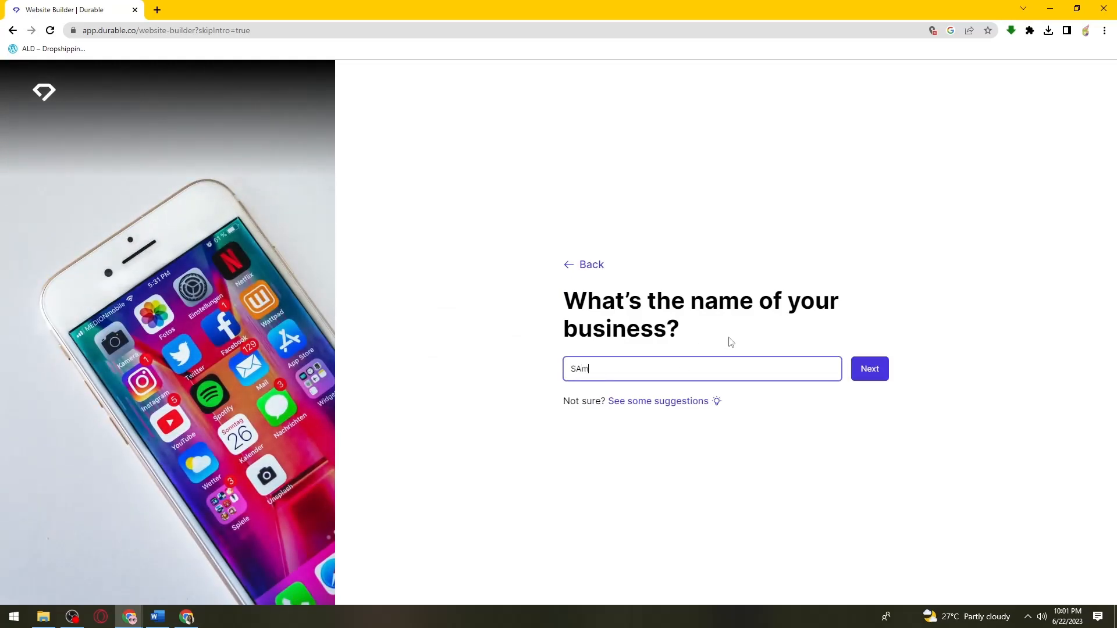
key("BackSpace")
type("ample Business")
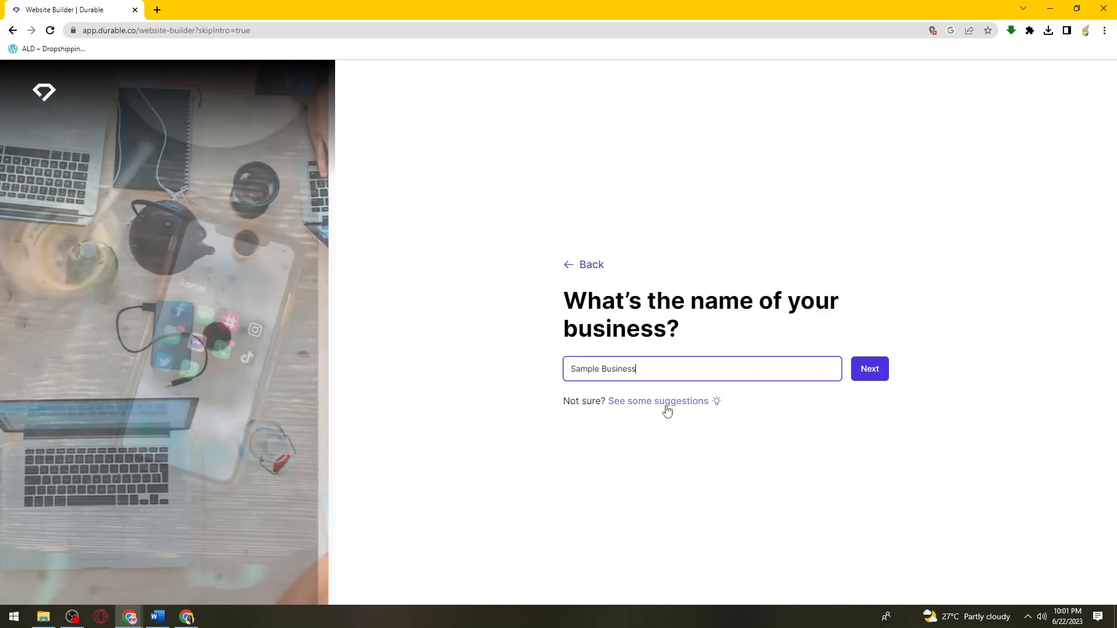
left_click(869, 369)
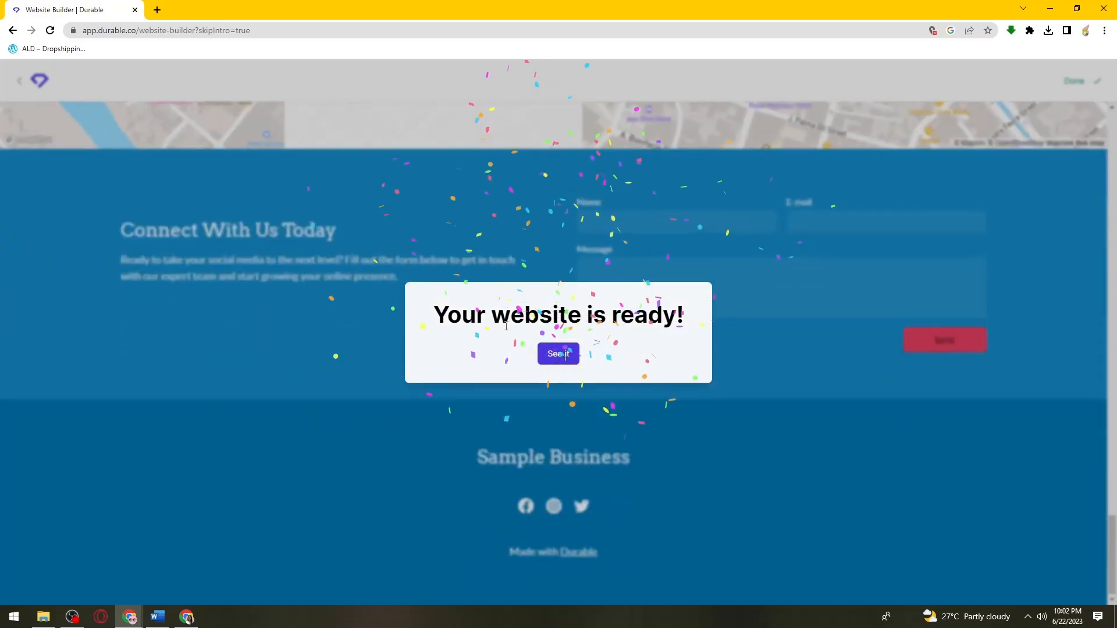
- Open the finished website from the ready message
left_click_drag(446, 309, 661, 314)
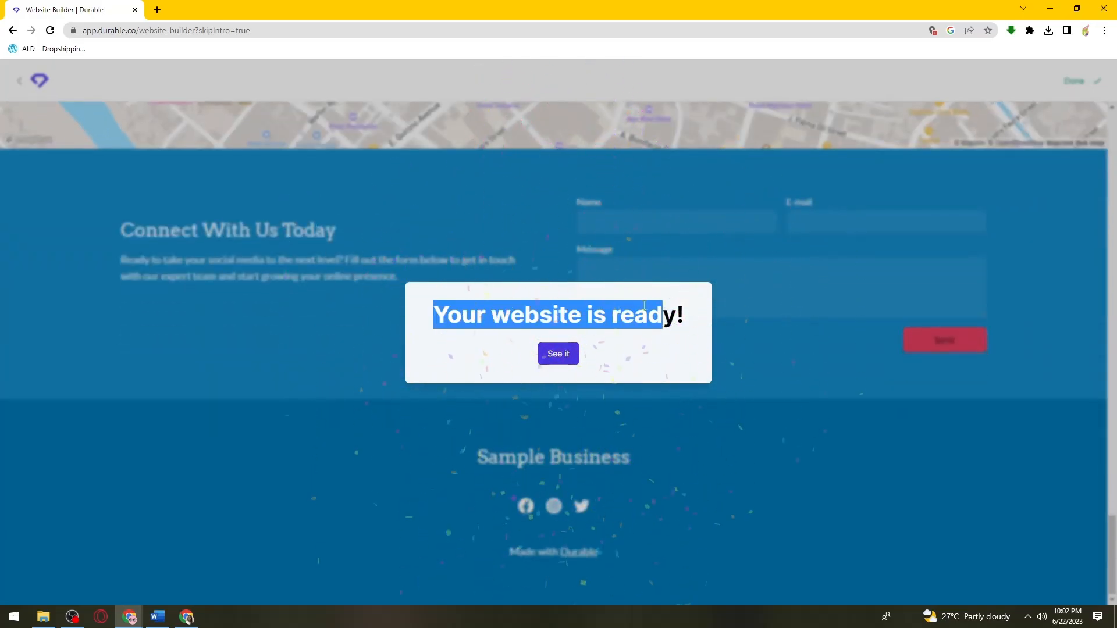
left_click(669, 317)
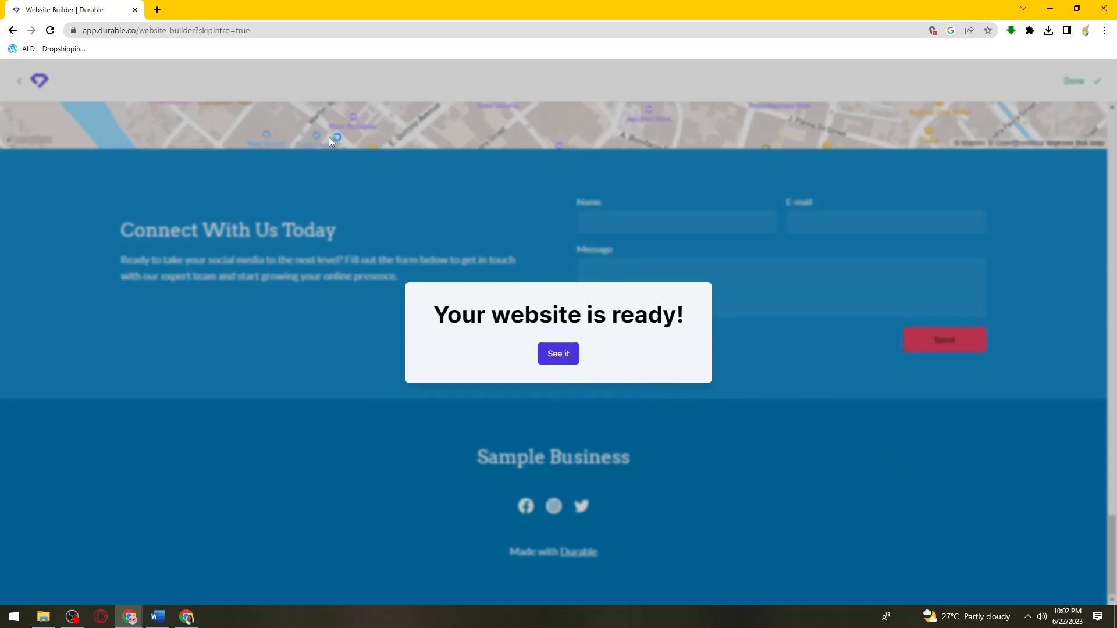
left_click(550, 355)
left_click(565, 353)
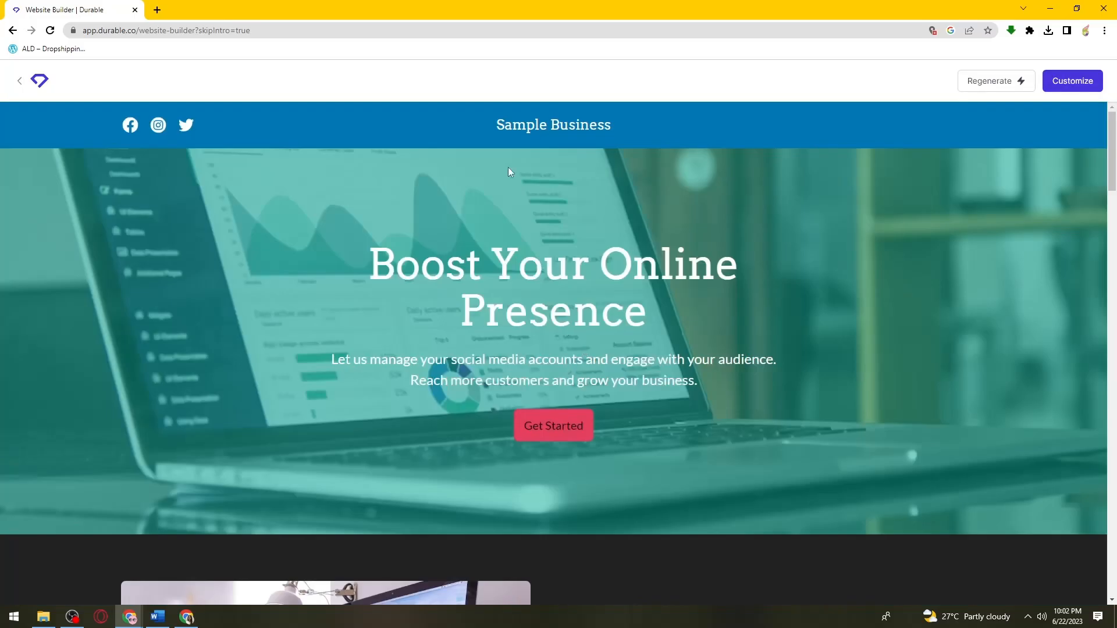
- Examine the generated website's sections from the header through services, testimonial, clients, location and contact form down to the footer
scroll(582, 265, "down", 1)
scroll(632, 260, "up", 1)
scroll(650, 347, "down", 7)
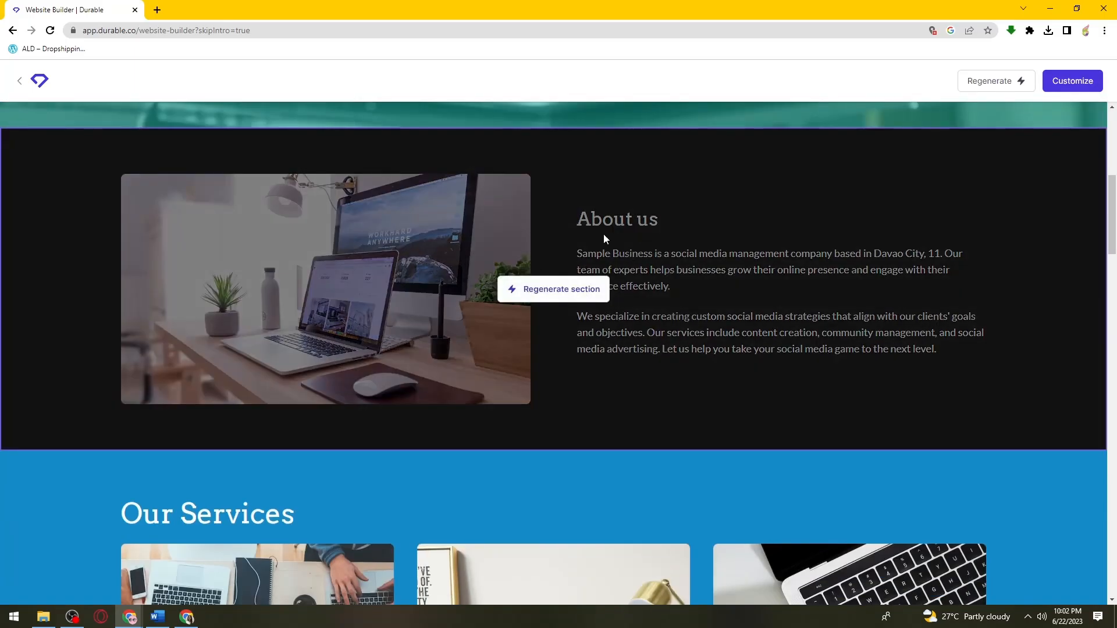
scroll(542, 211, "down", 14)
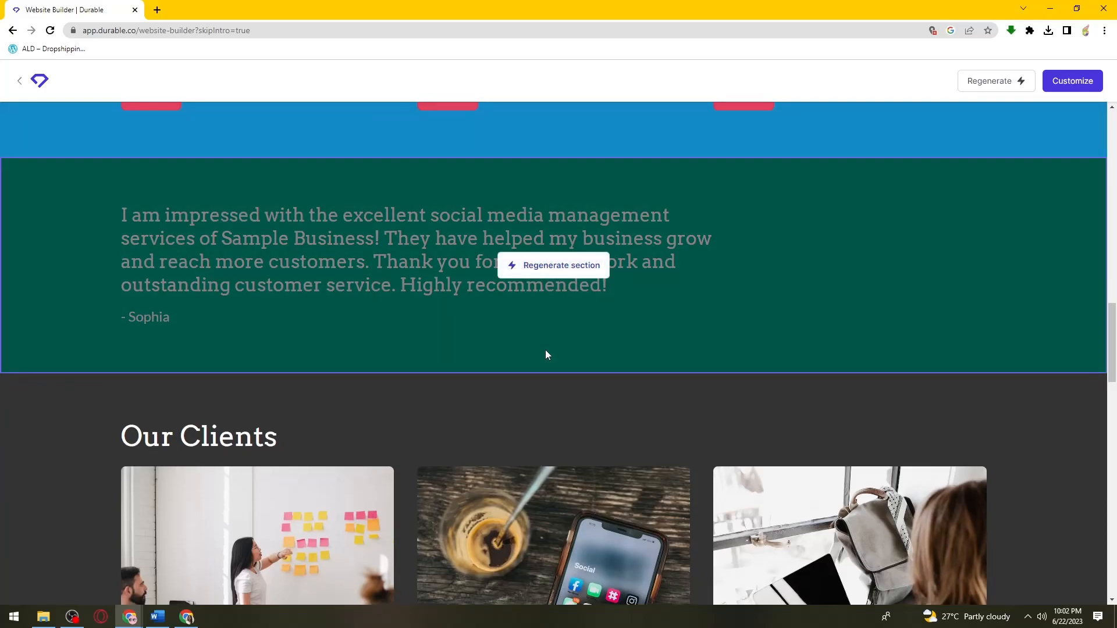
scroll(546, 351, "down", 18)
scroll(583, 327, "up", 1)
scroll(579, 227, "up", 5)
scroll(613, 261, "down", 4)
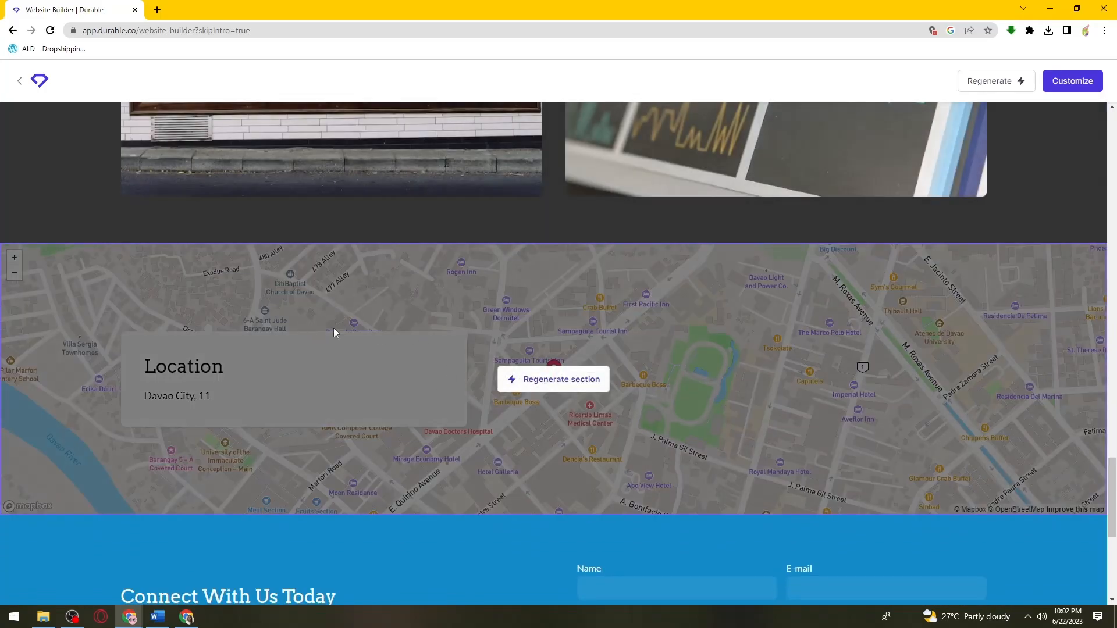
scroll(384, 303, "down", 2)
scroll(681, 277, "down", 4)
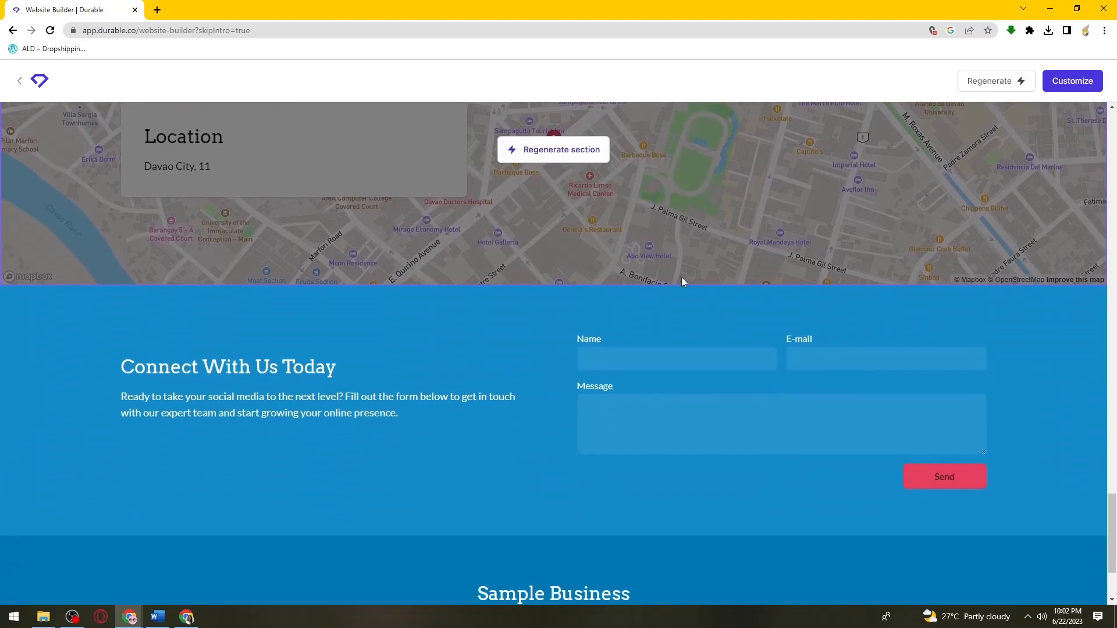
scroll(453, 251, "down", 1)
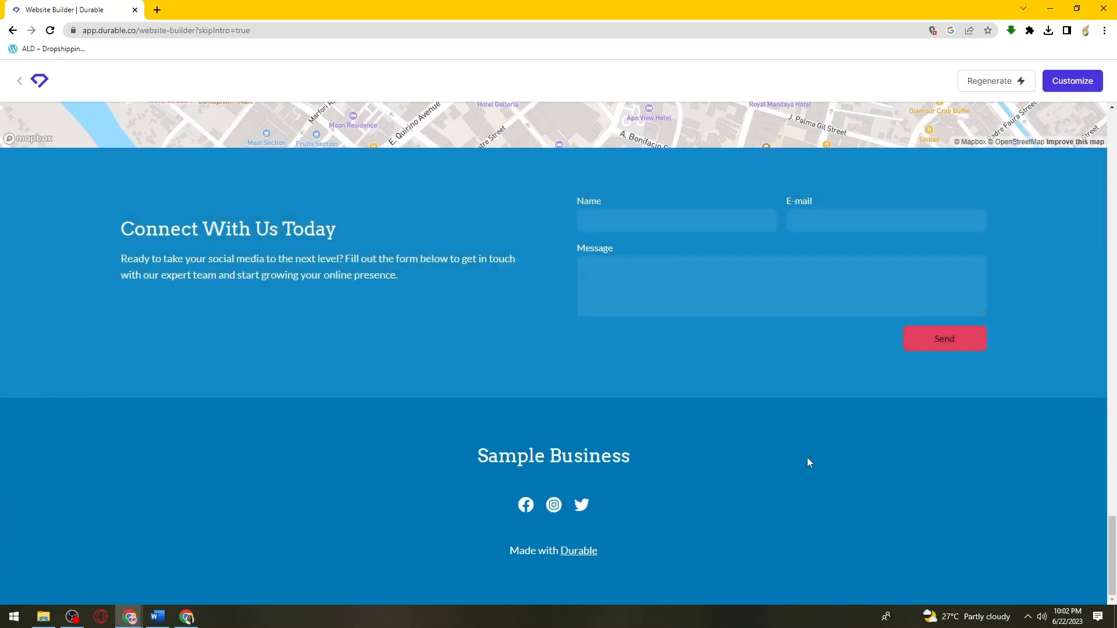
scroll(582, 488, "up", 2)
scroll(442, 430, "down", 2)
scroll(663, 516, "up", 1)
scroll(582, 529, "down", 1)
scroll(695, 523, "up", 20)
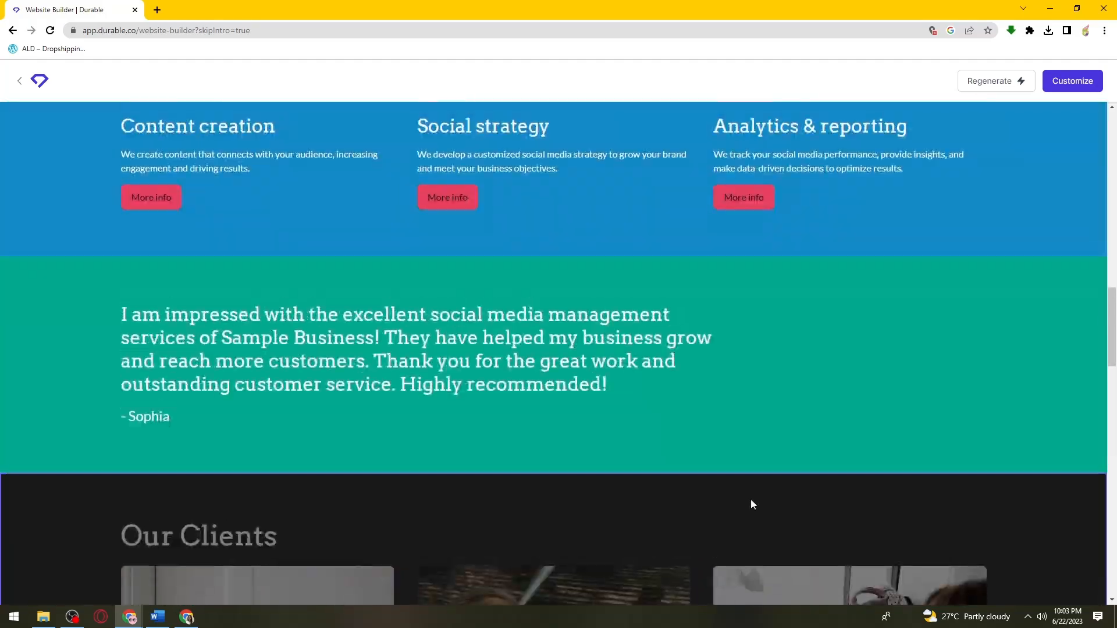
scroll(745, 491, "up", 10)
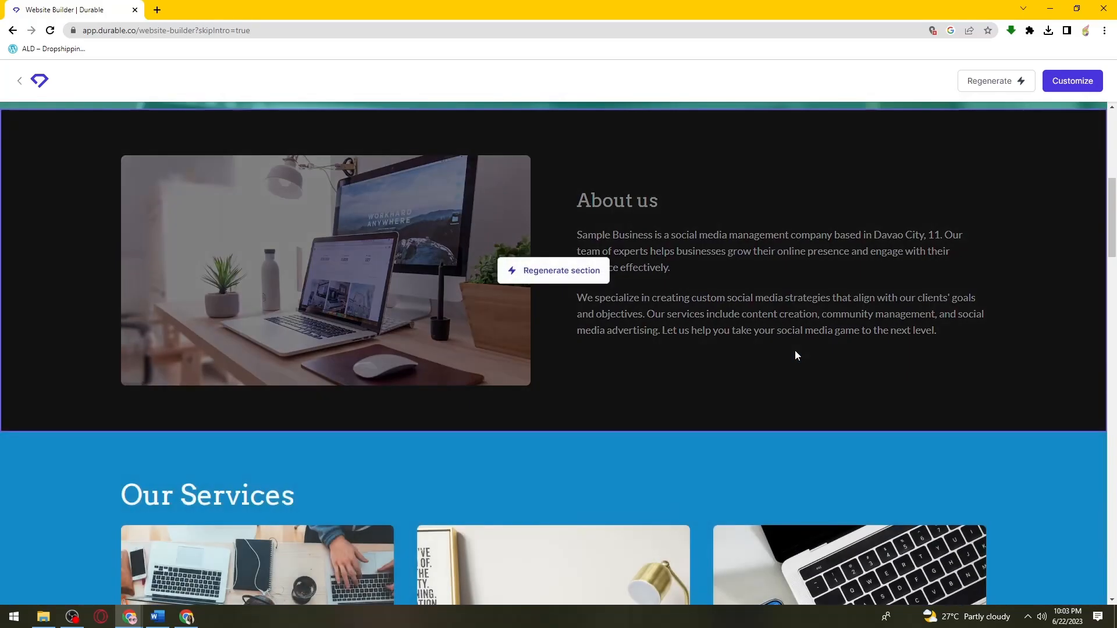
scroll(793, 367, "up", 4)
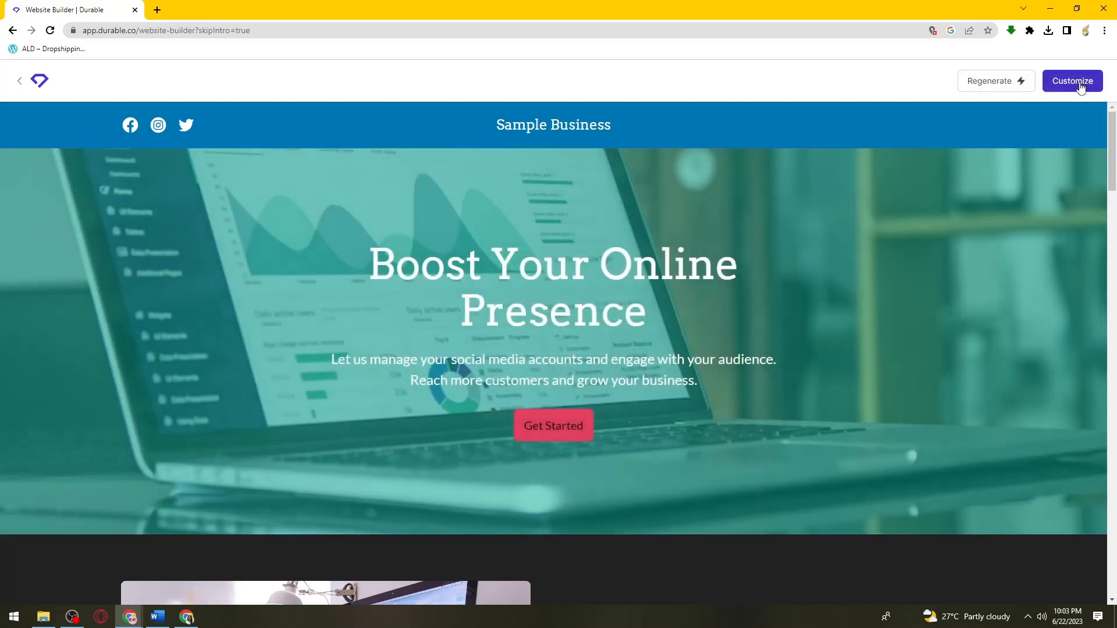
- Regenerate the entire website and open the new version
left_click(989, 84)
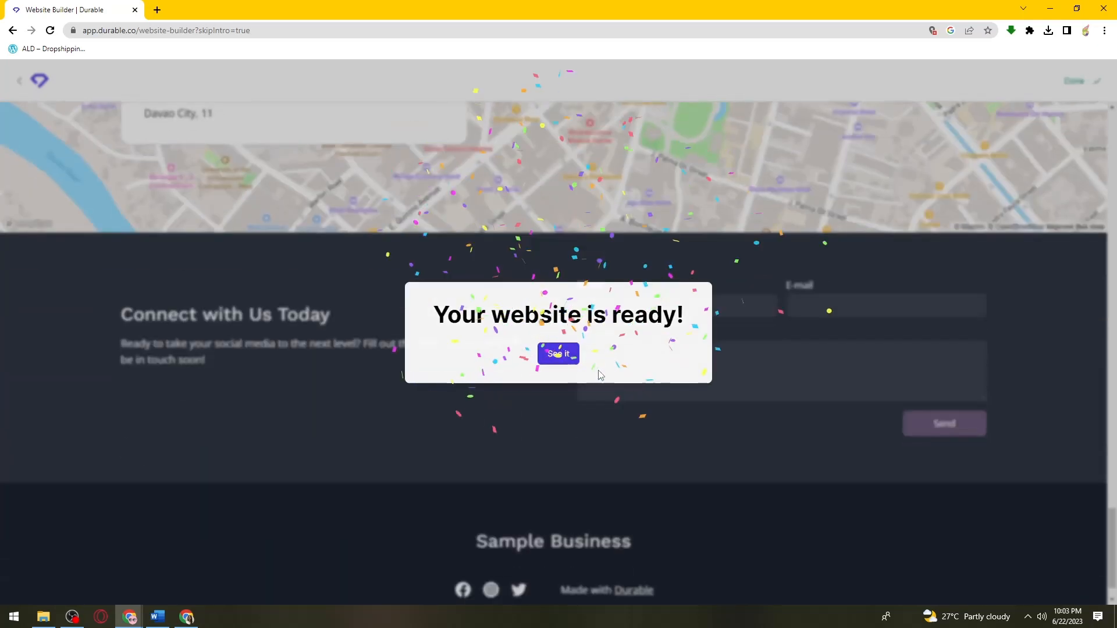
left_click(557, 352)
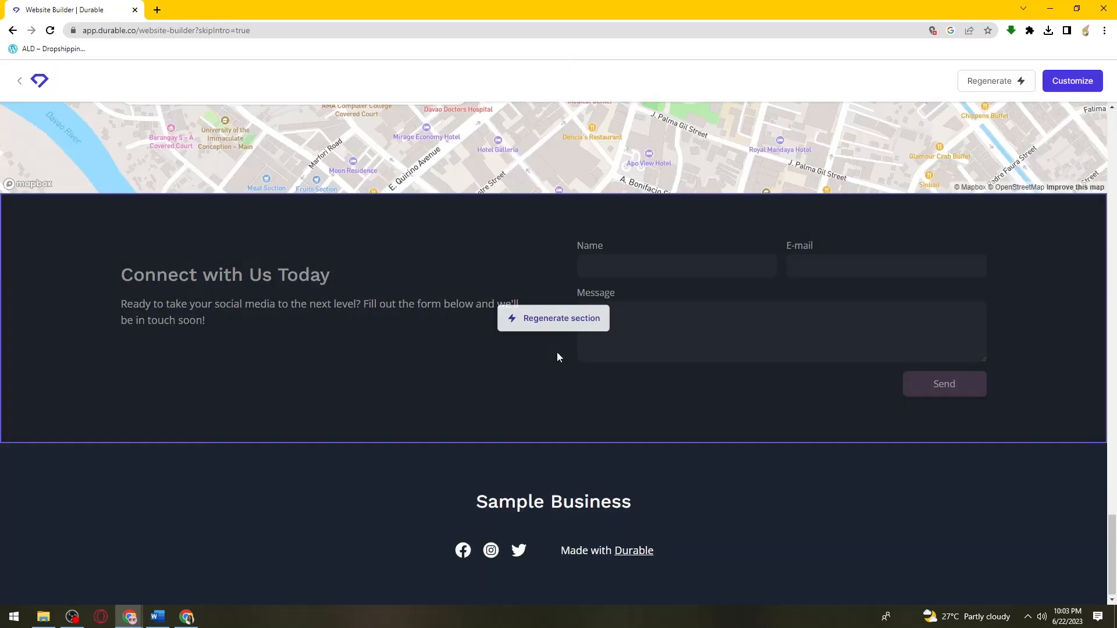
- Examine the regenerated website's sections from the header down to the footer, including the testimonial, clients, location and contact form
scroll(573, 335, "up", 20)
scroll(573, 338, "up", 10)
scroll(573, 347, "down", 20)
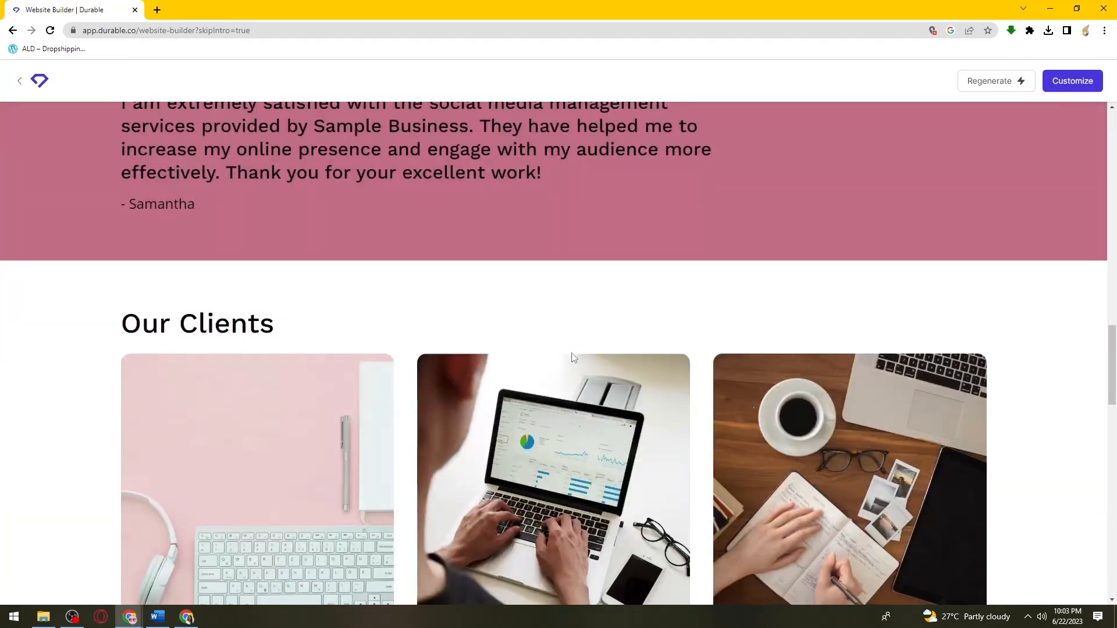
scroll(572, 354, "up", 20)
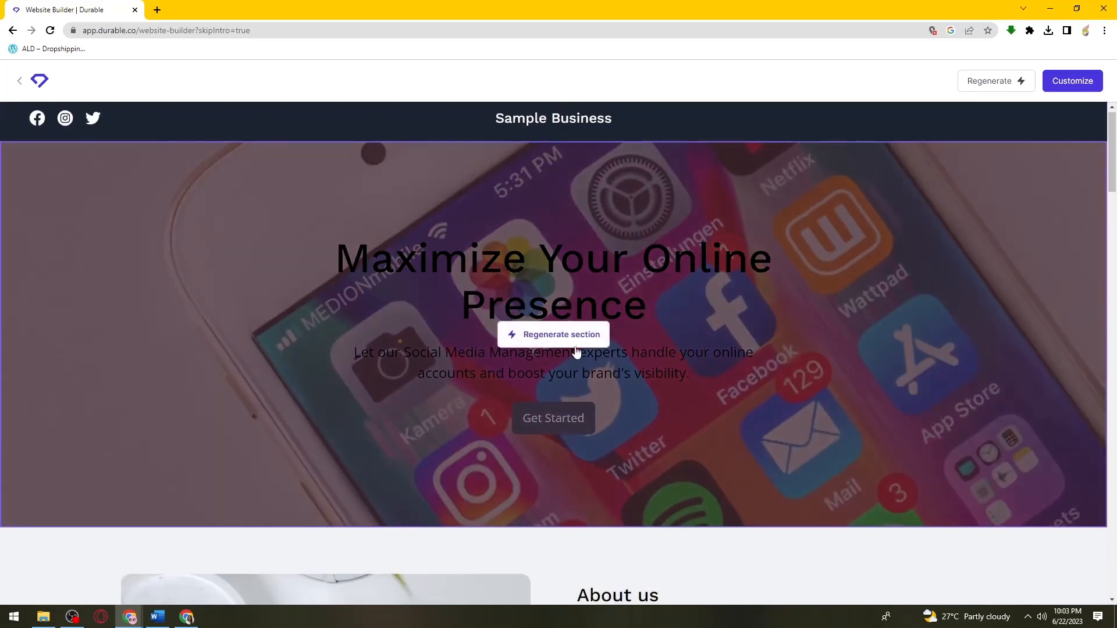
scroll(256, 288, "down", 20)
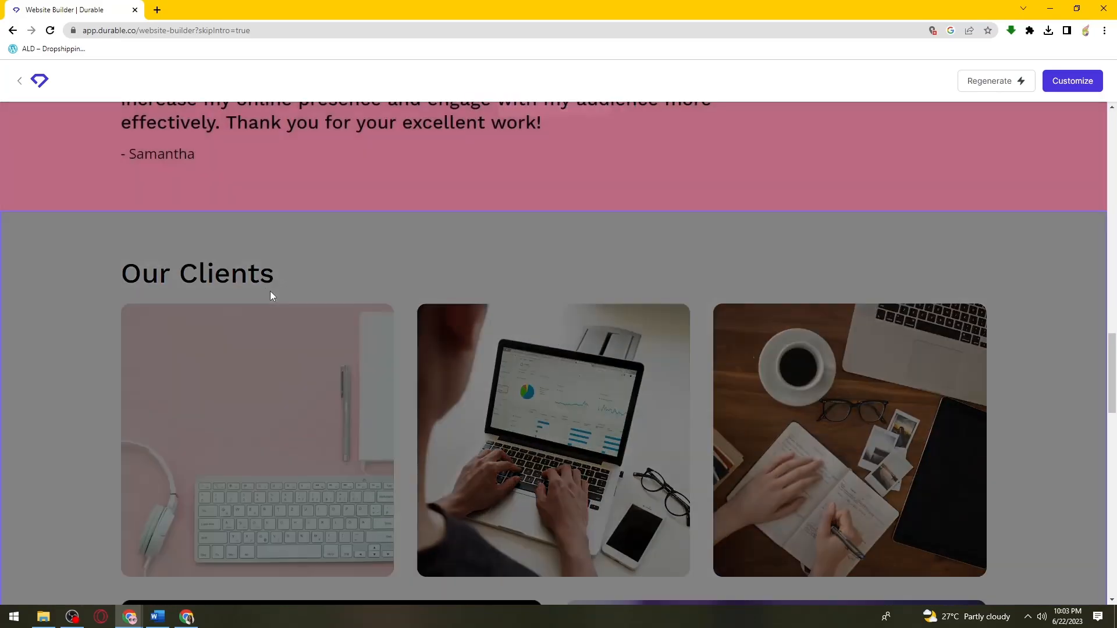
scroll(448, 329, "down", 10)
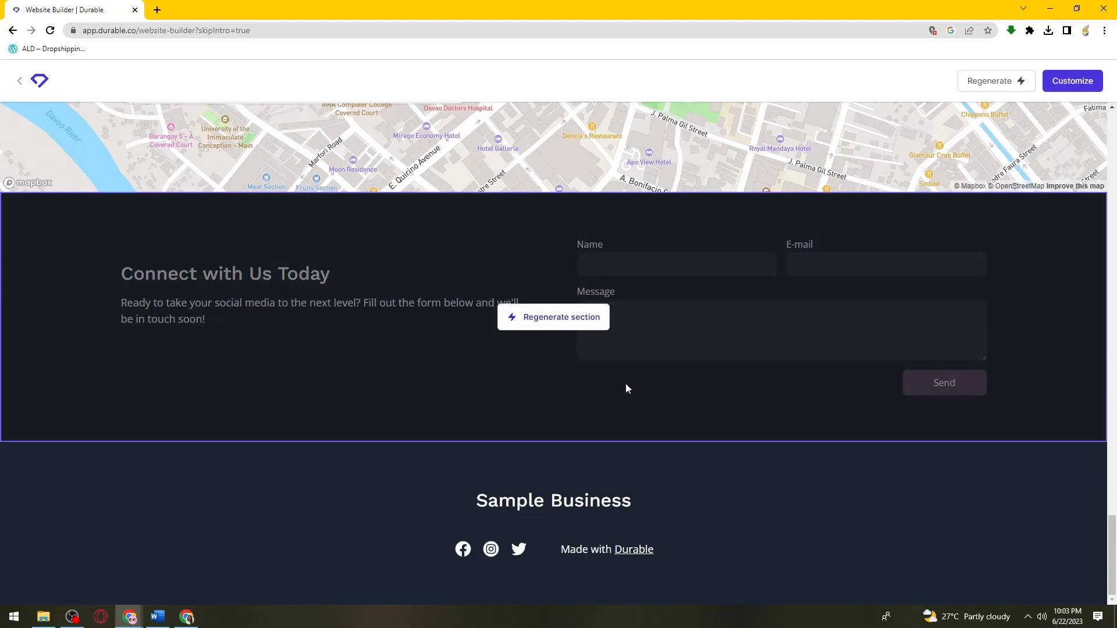
scroll(603, 431, "up", 8)
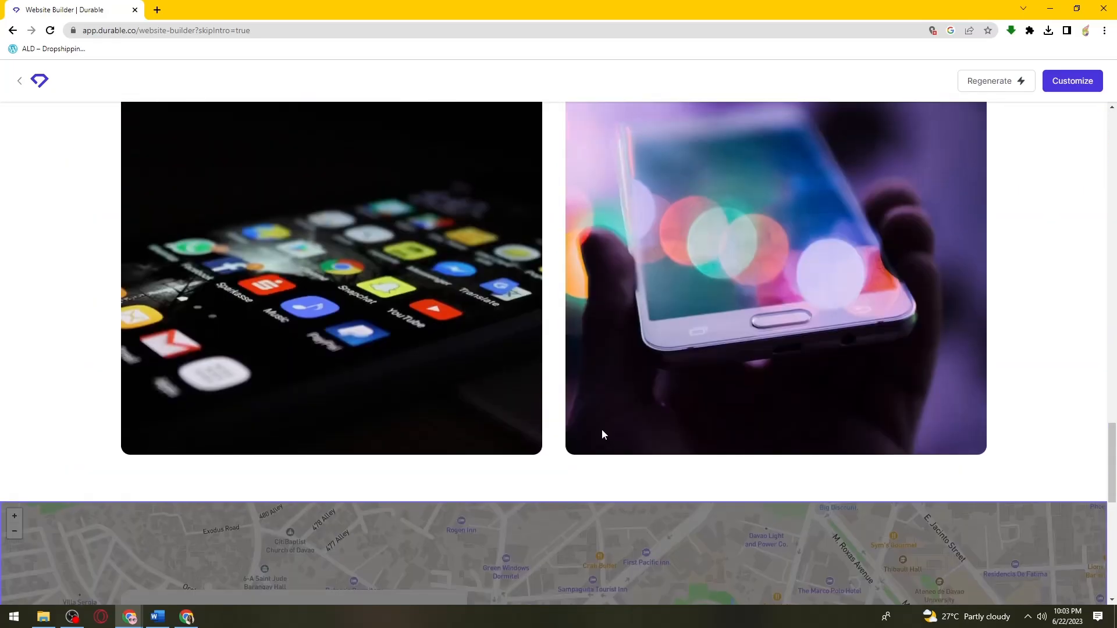
scroll(472, 373, "up", 8)
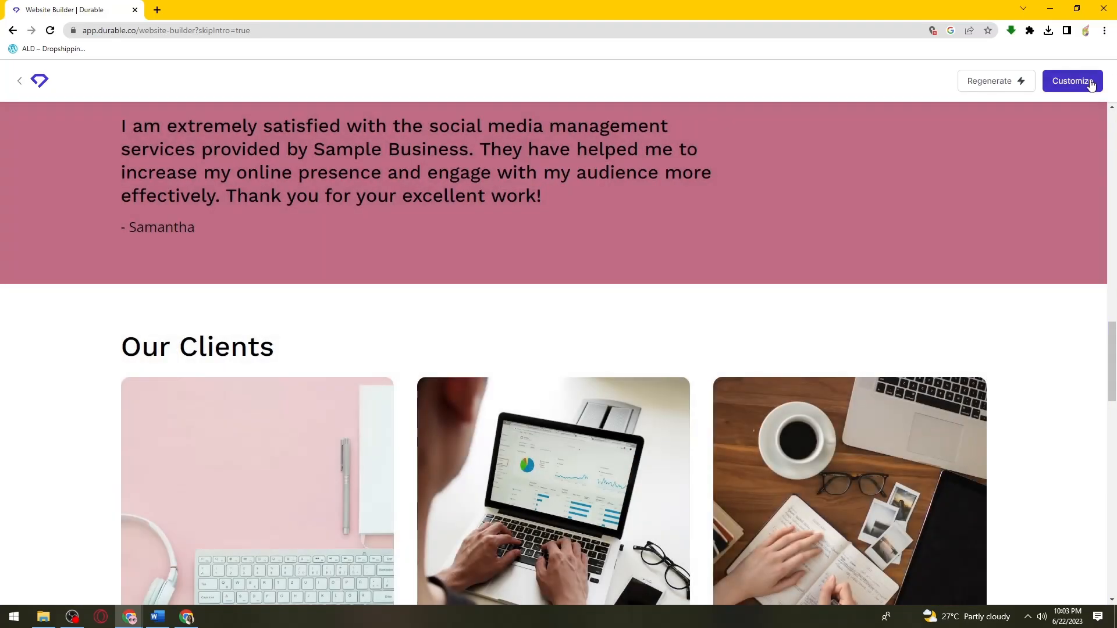
- Start customizing the website and sign up with the account's email address
left_click(1092, 85)
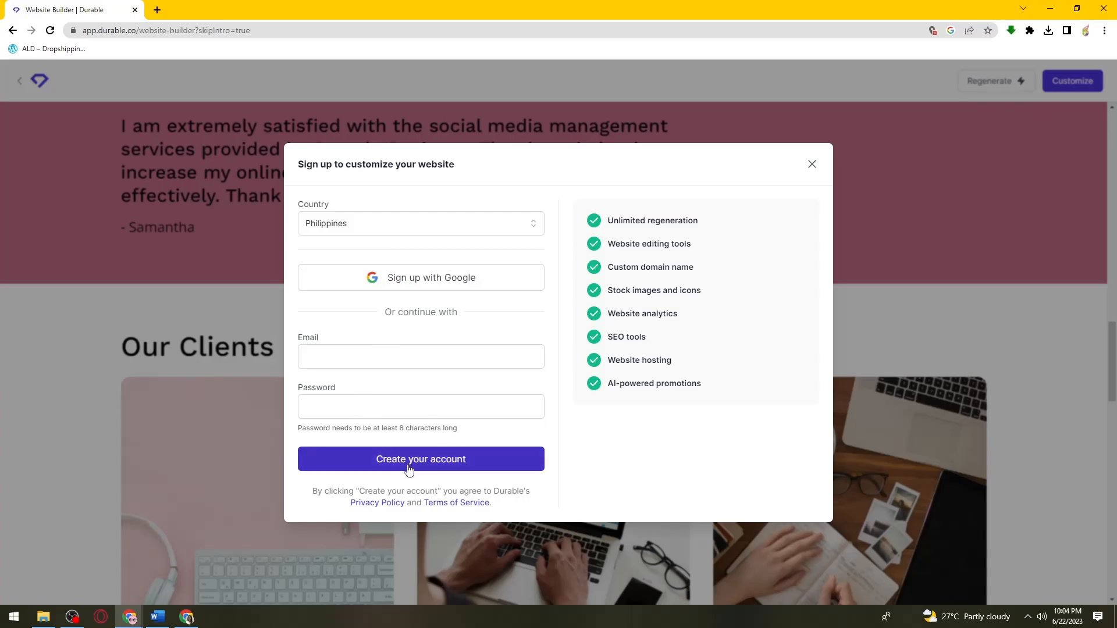
left_click(401, 357)
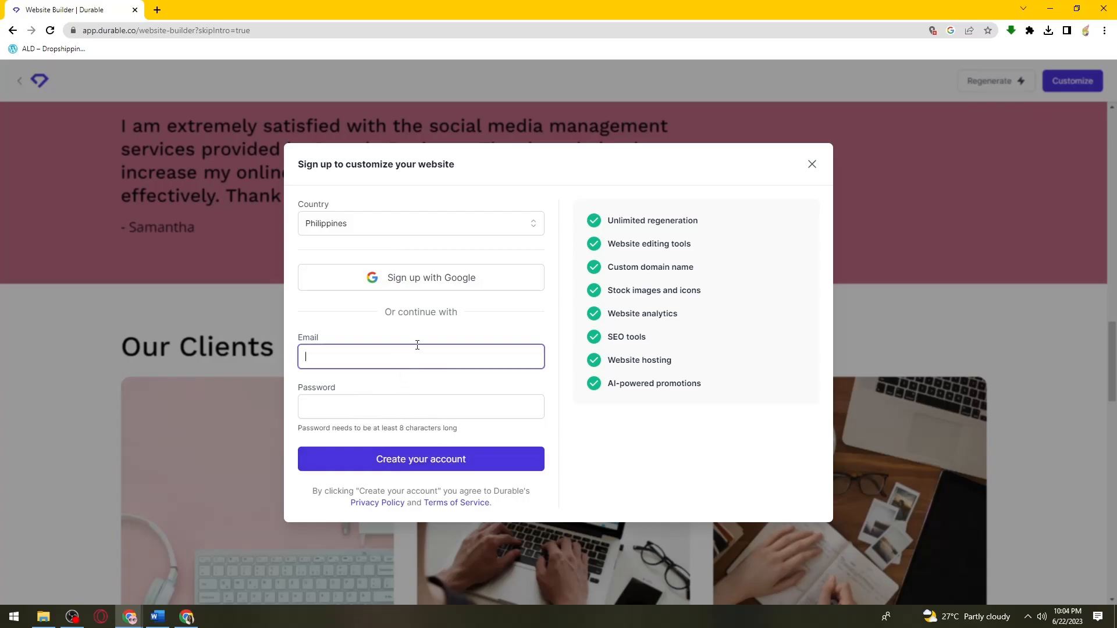
type("a")
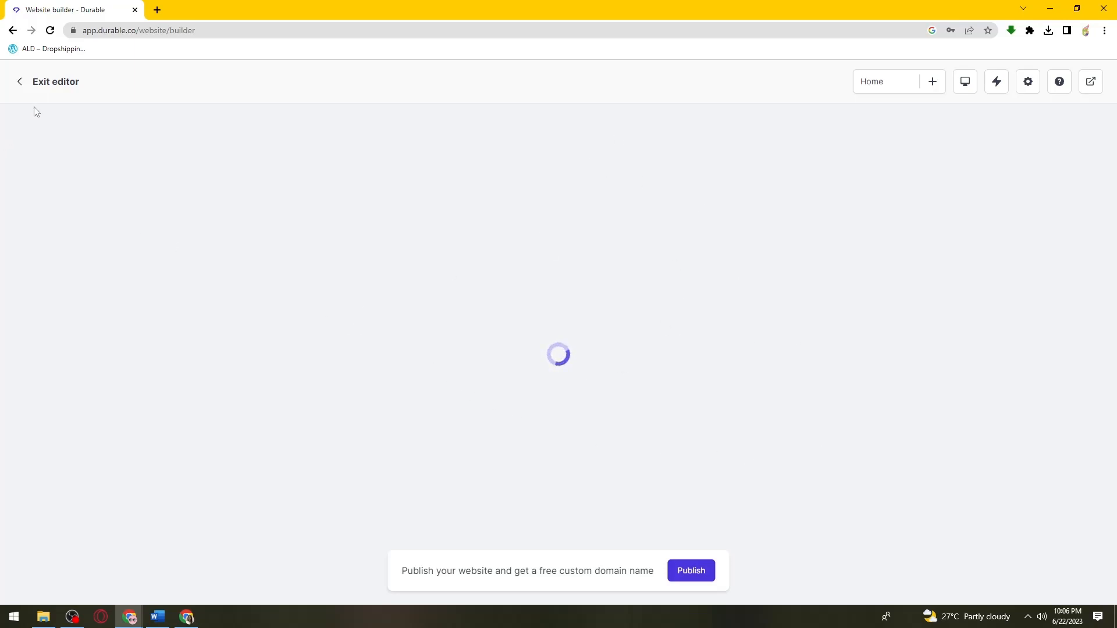
- Examine the available page templates from Blank page through Testimonials to Terms of service and Privacy policy, and close the list
left_click(930, 82)
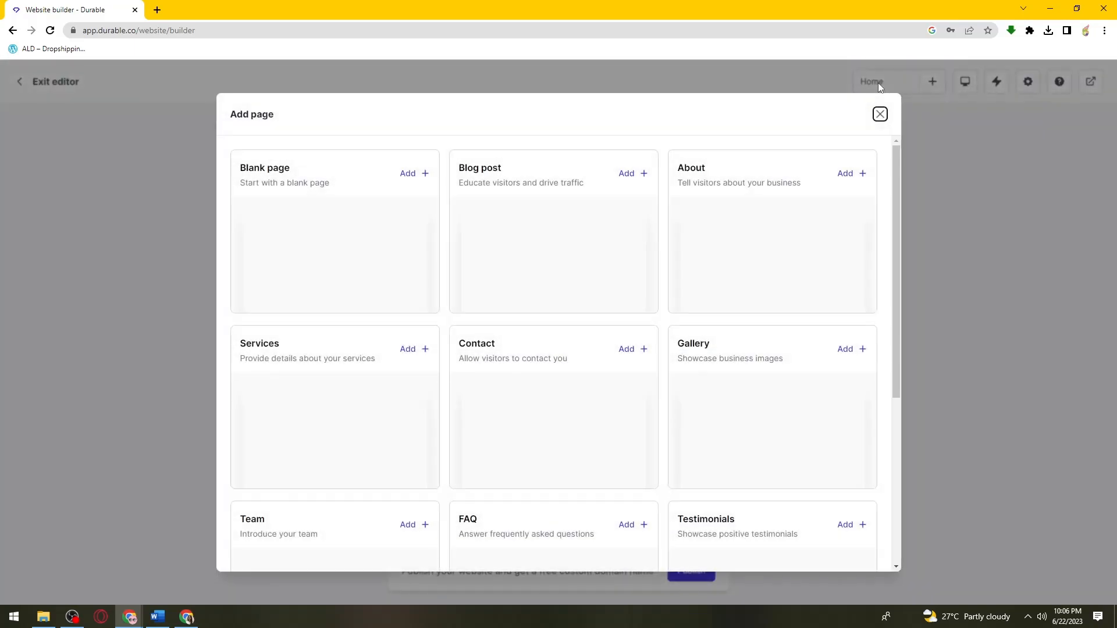
left_click(880, 114)
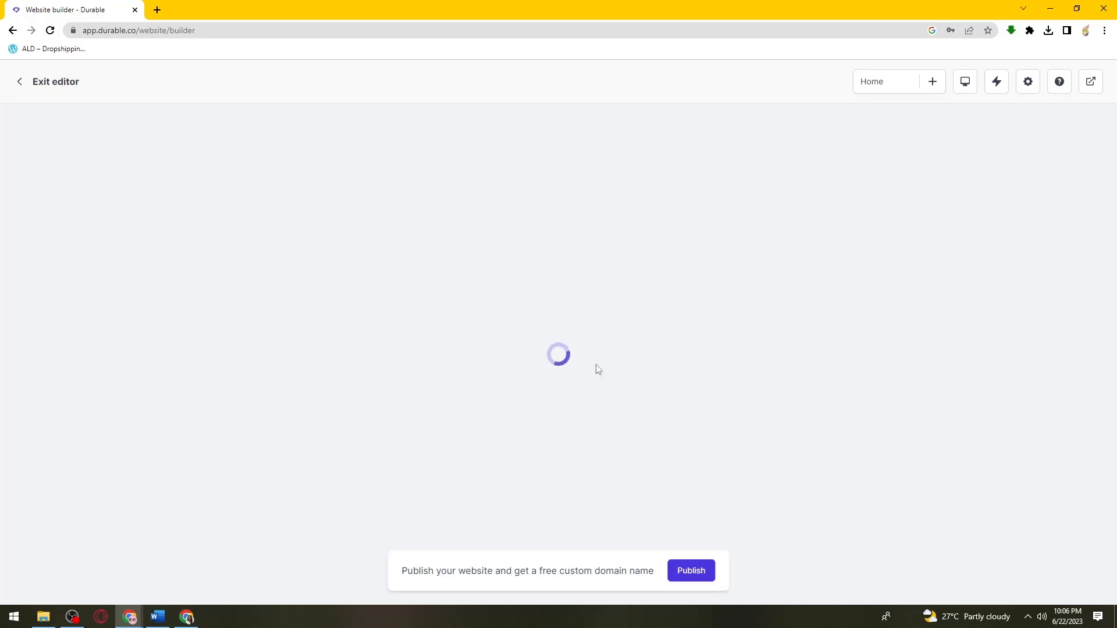
left_click(929, 93)
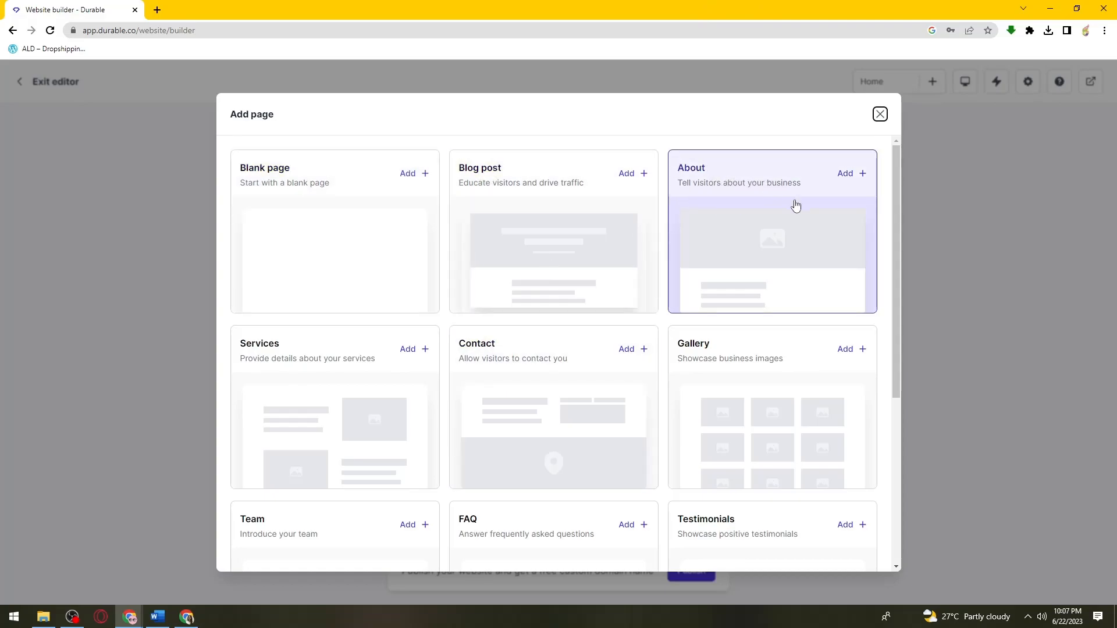
scroll(313, 335, "down", 1)
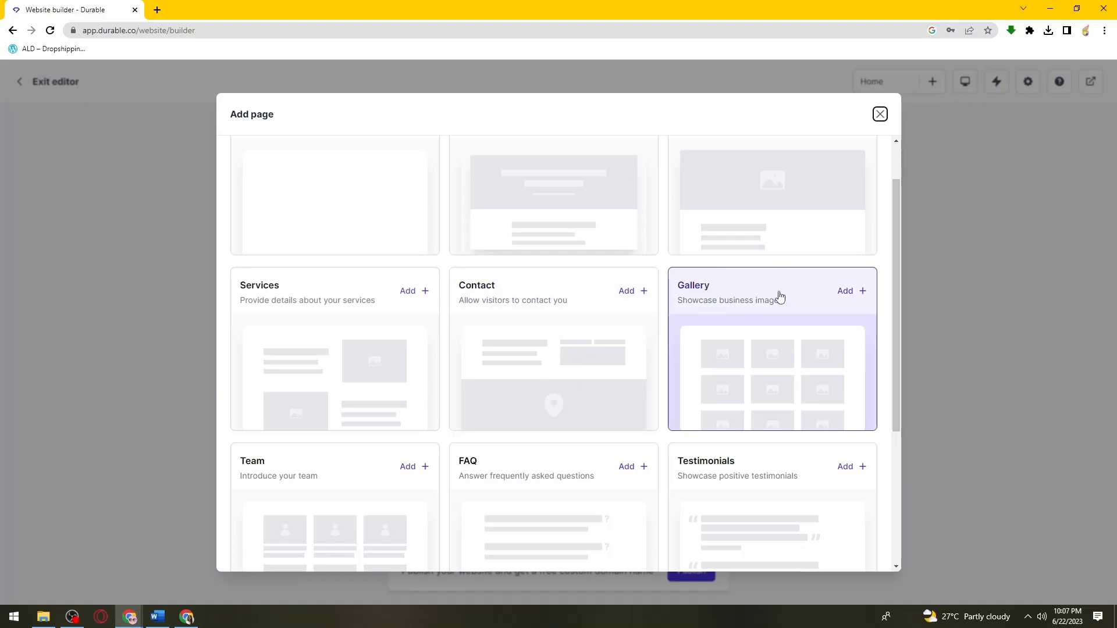
scroll(779, 298, "down", 1)
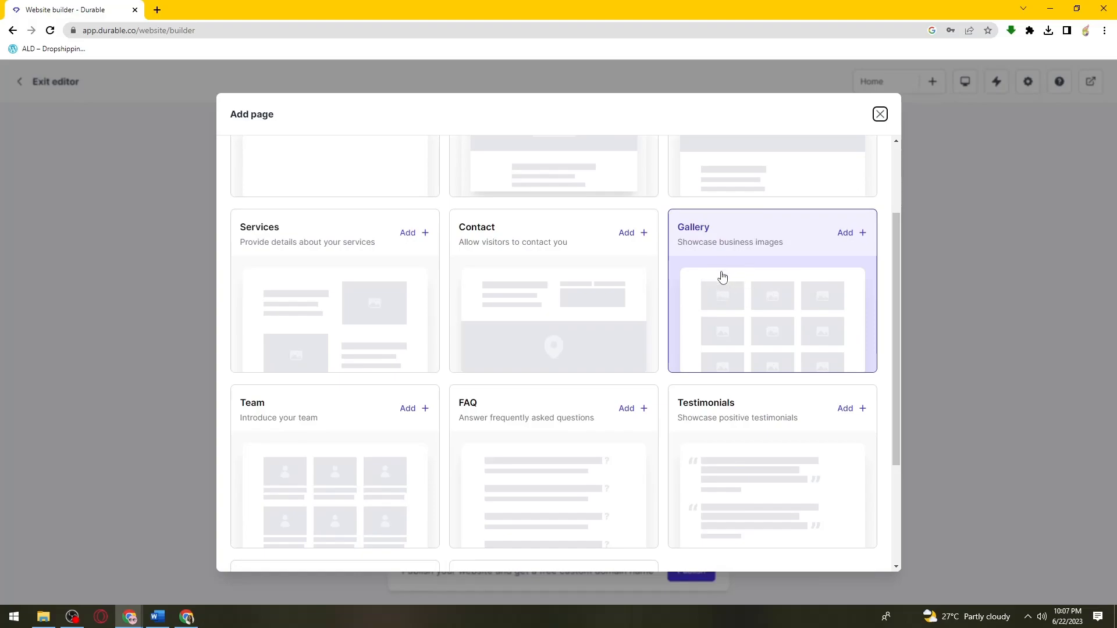
scroll(325, 375, "down", 2)
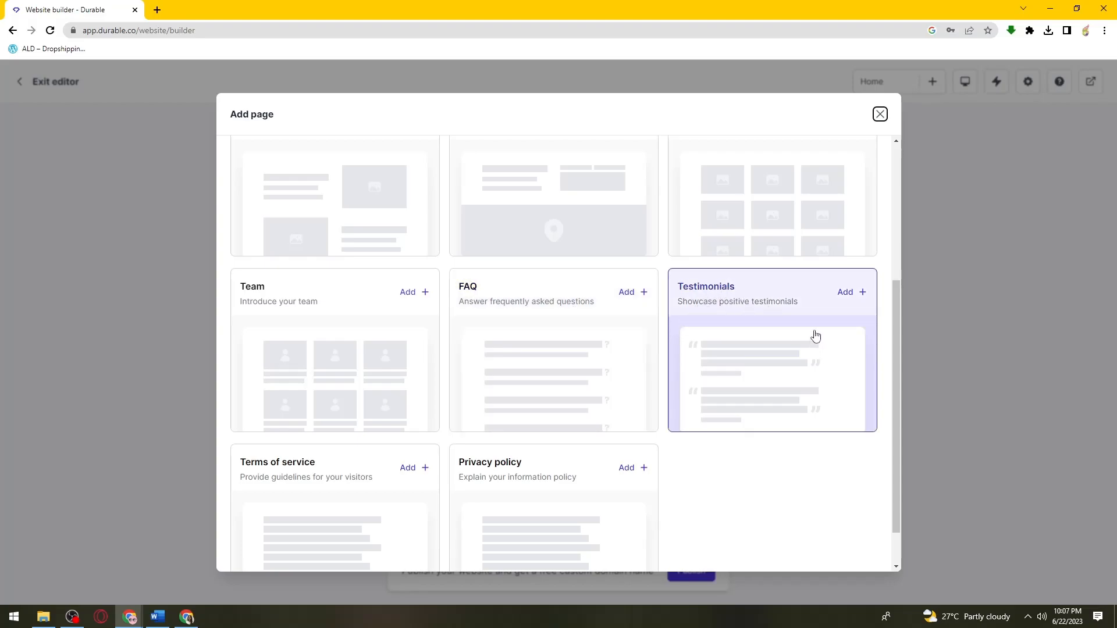
scroll(815, 337, "down", 1)
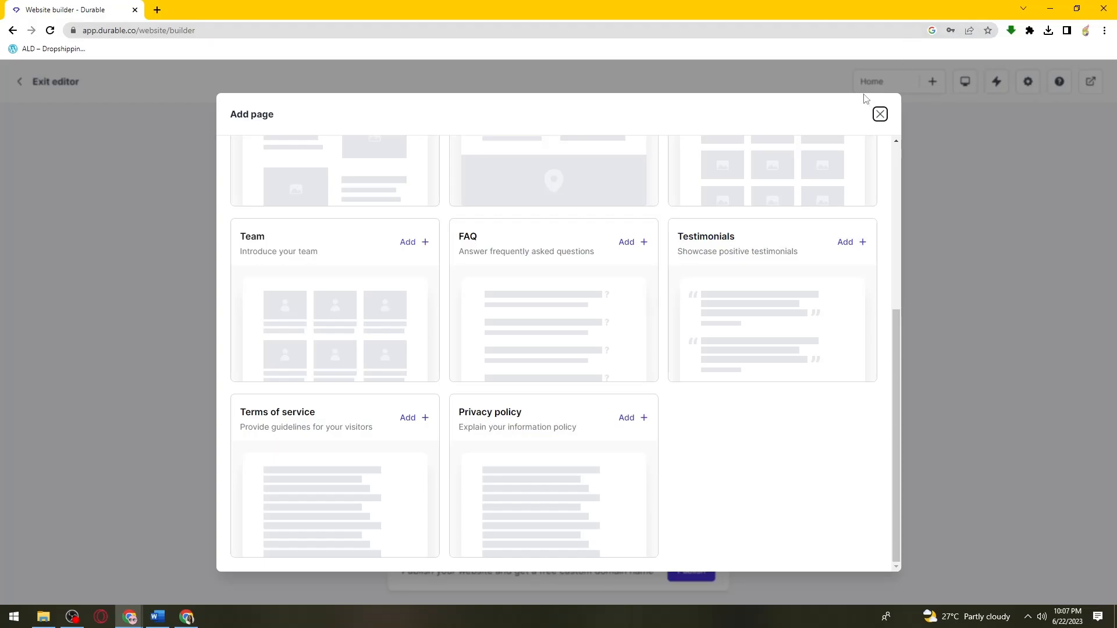
left_click(882, 114)
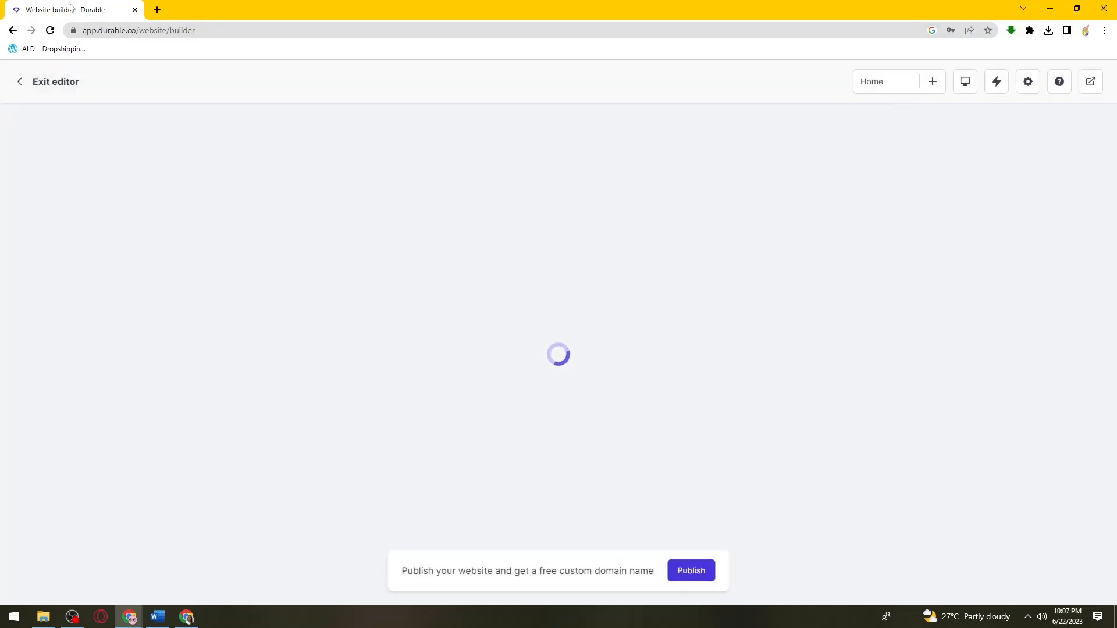
- Reload the website editor to bring up the home page and look down to its Our Services section
left_click(50, 31)
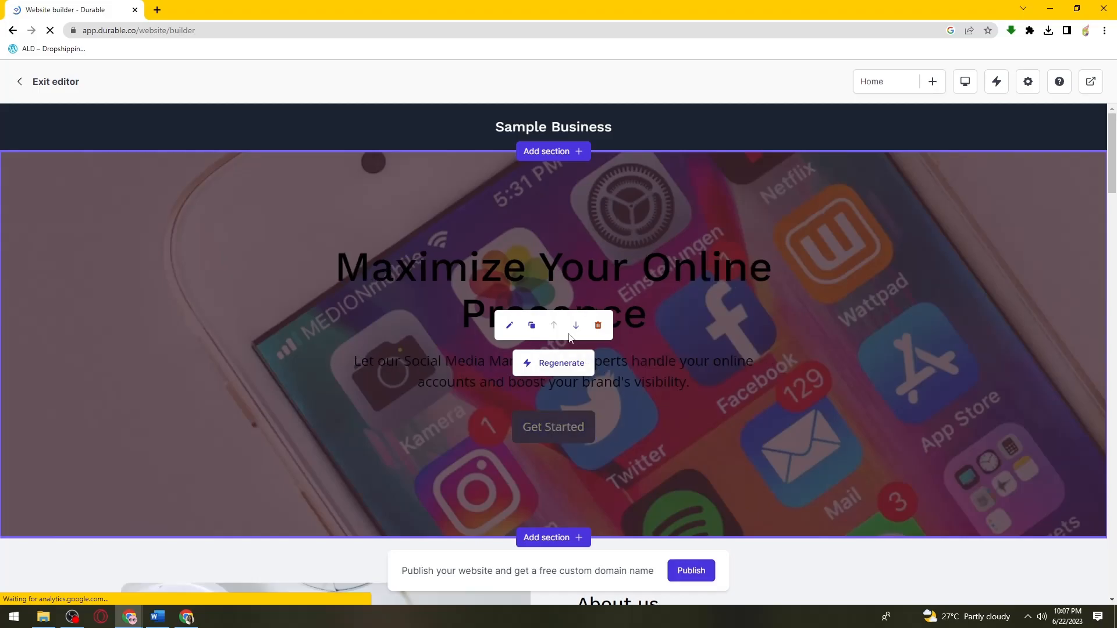
scroll(640, 375, "down", 10)
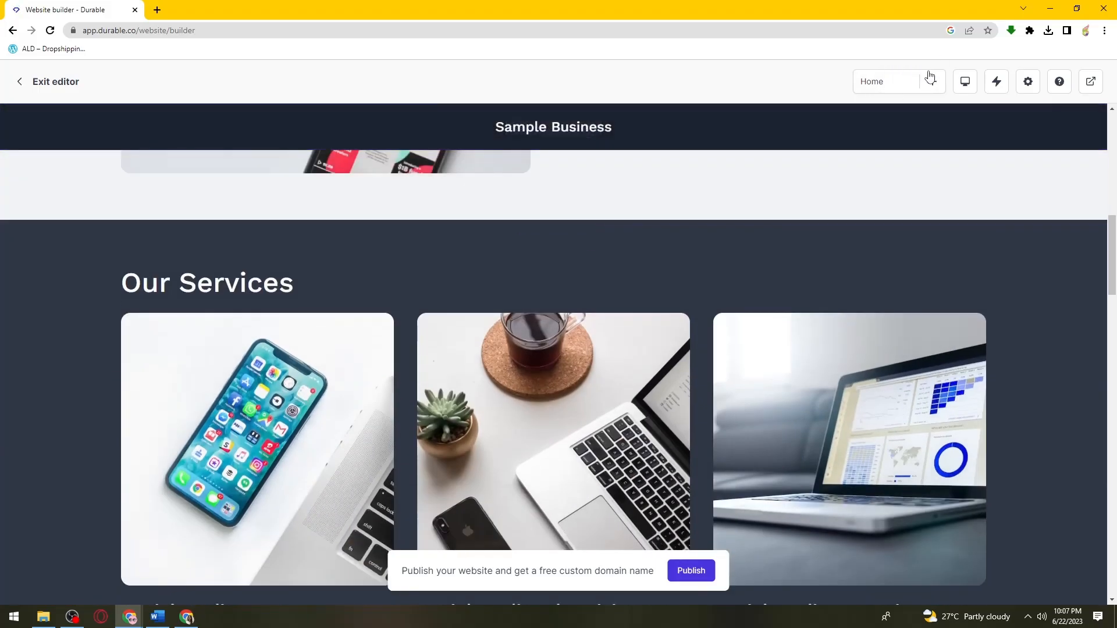
- Look over the page templates again, close them, and review the home page's clients and location sections
left_click(931, 80)
scroll(823, 466, "down", 5)
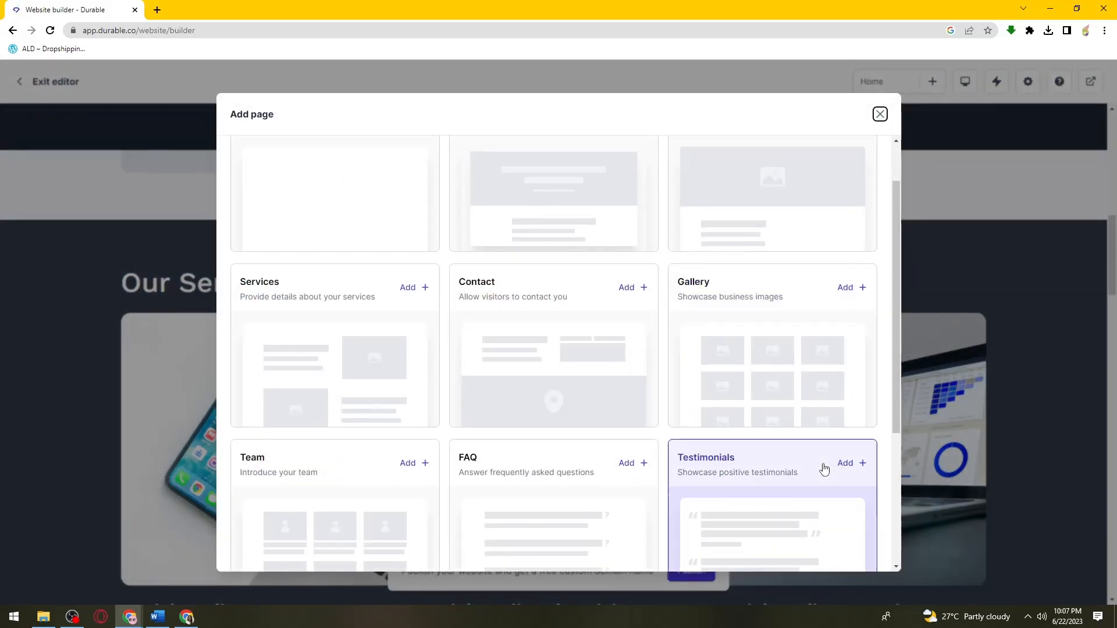
scroll(770, 372, "up", 2)
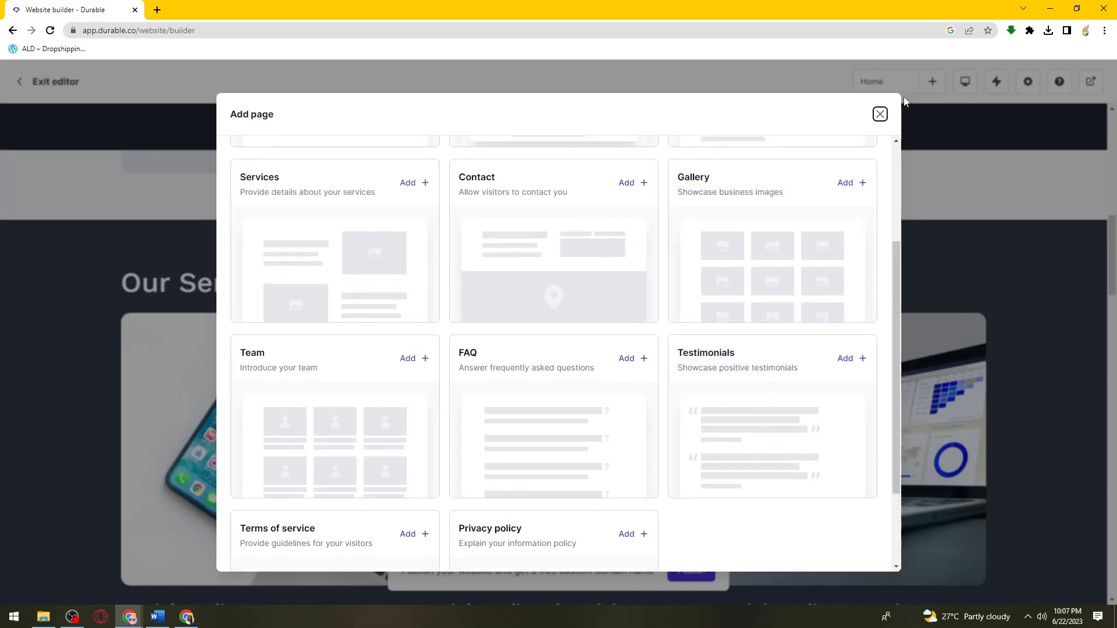
left_click(880, 115)
scroll(940, 325, "down", 20)
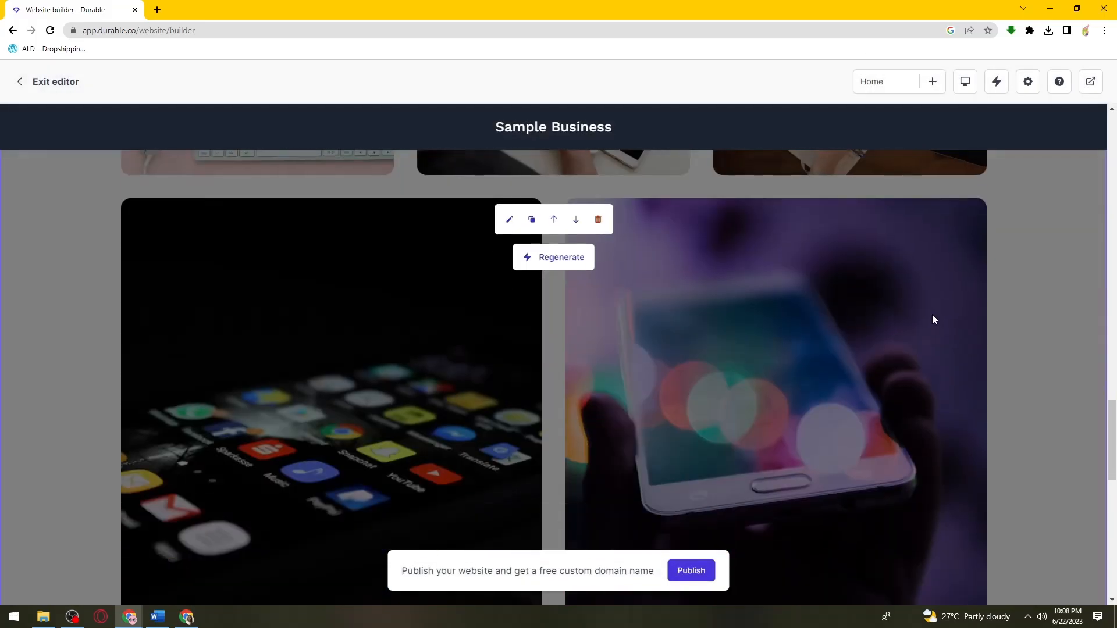
scroll(933, 329, "down", 5)
scroll(934, 338, "up", 8)
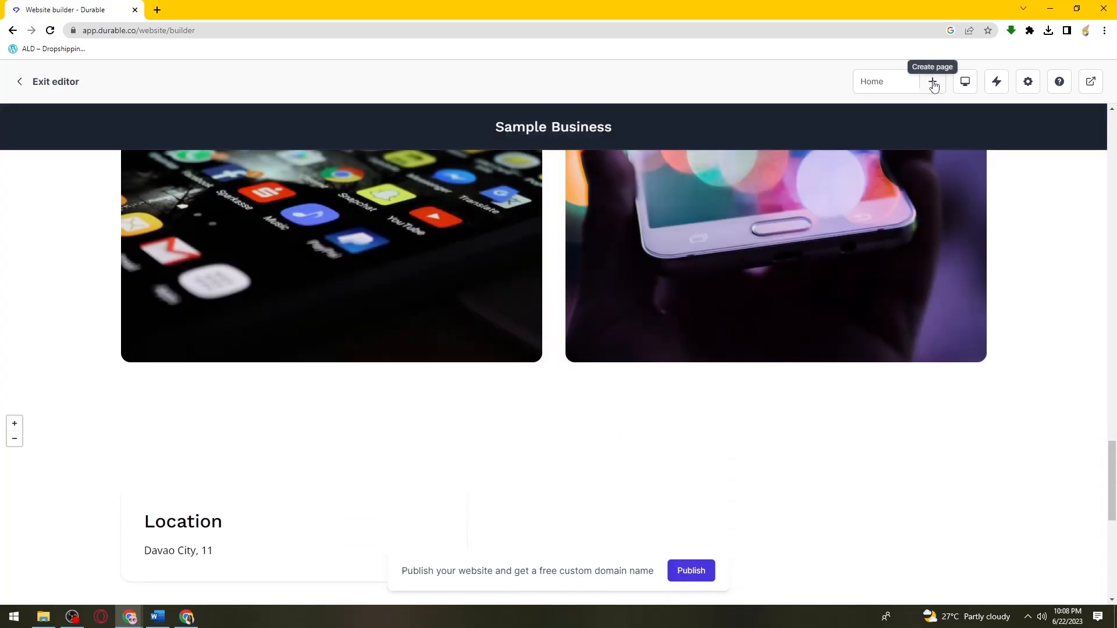
- Add a Testimonials page to the website from the page templates
left_click(932, 80)
scroll(803, 354, "down", 2)
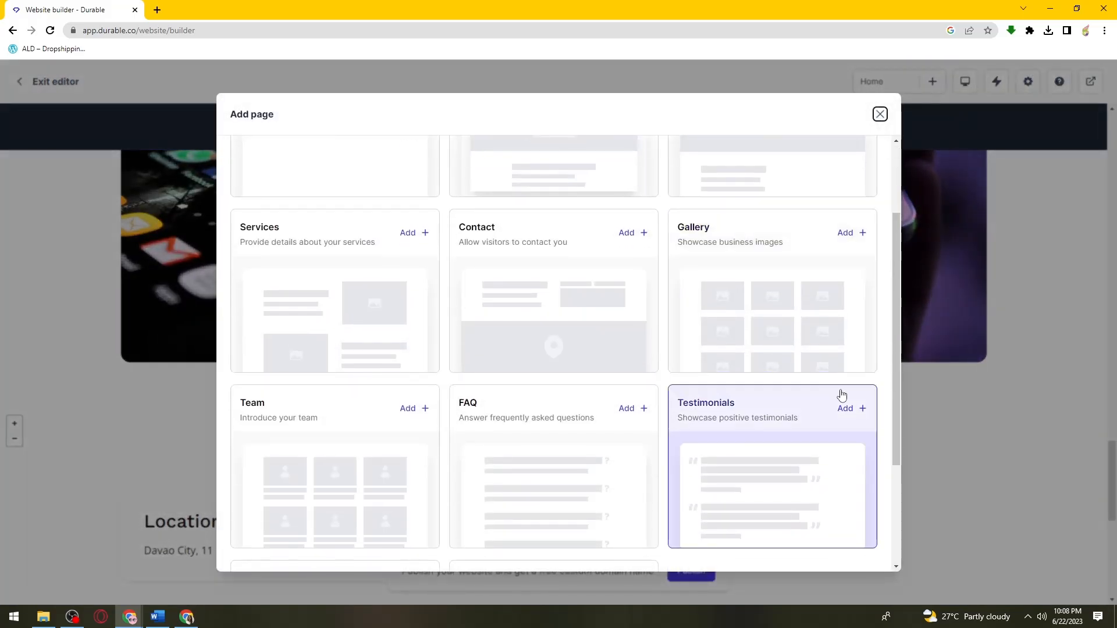
left_click(848, 408)
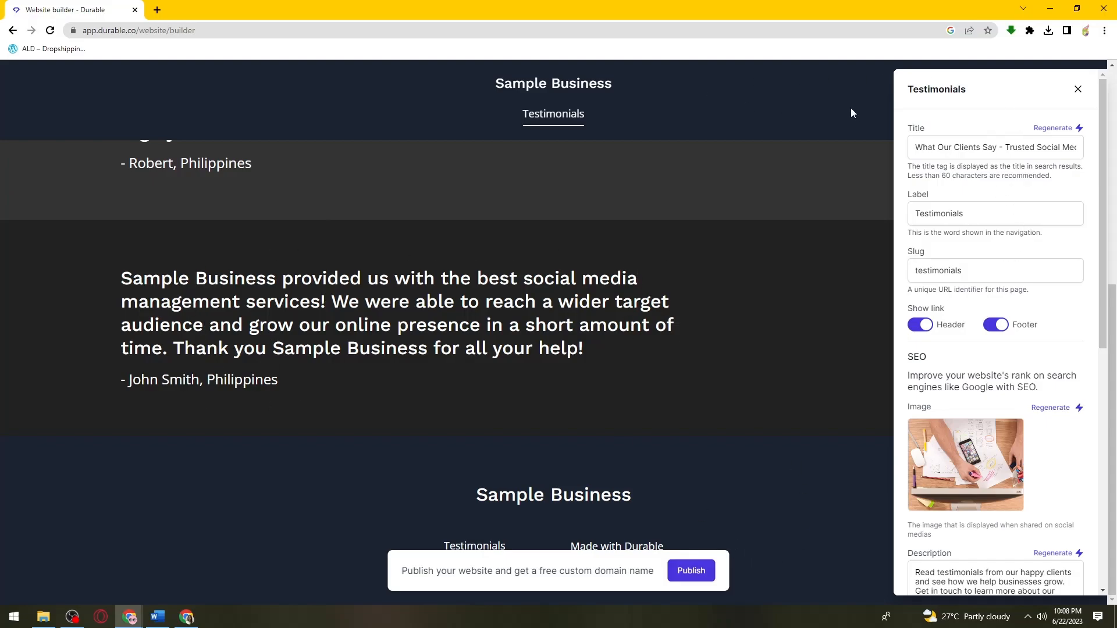
- Examine the Testimonials page's title, label, slug and show-link settings, switching the footer link off and back on
left_click_drag(927, 145, 1099, 159)
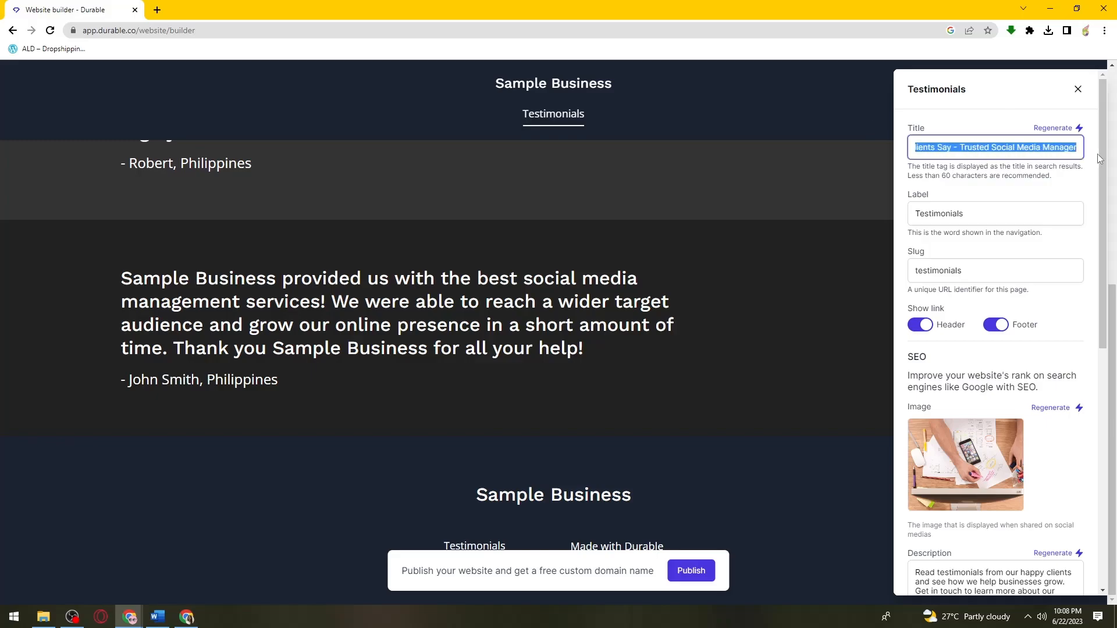
left_click_drag(990, 214, 851, 232)
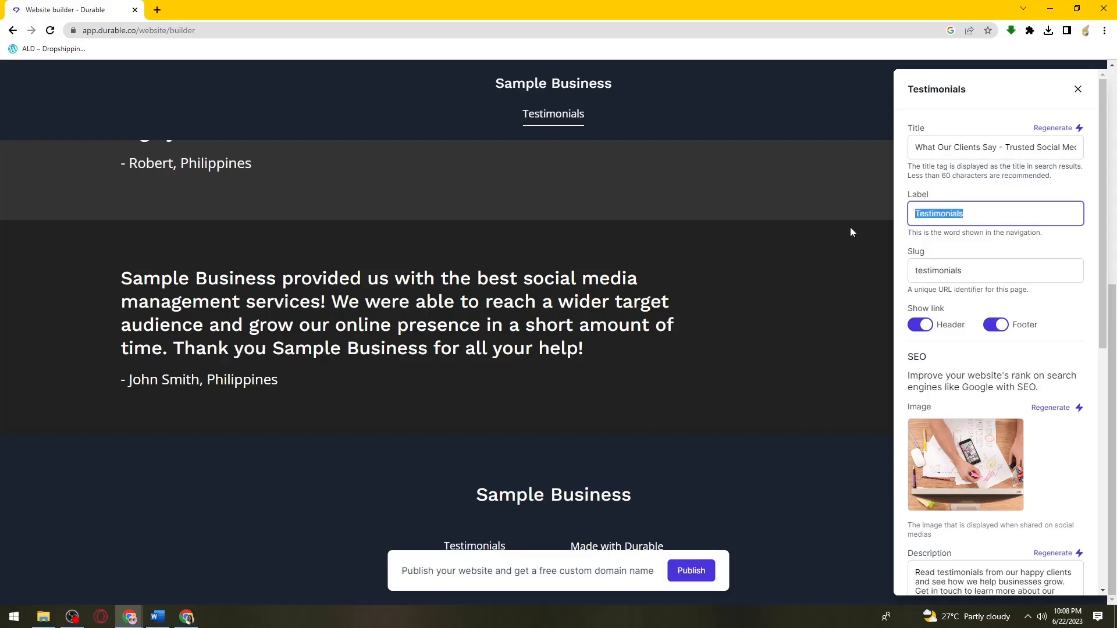
left_click_drag(947, 213, 976, 211)
left_click(977, 267)
left_click_drag(915, 255, 956, 252)
left_click_drag(913, 308, 972, 310)
left_click(991, 321)
left_click(991, 321)
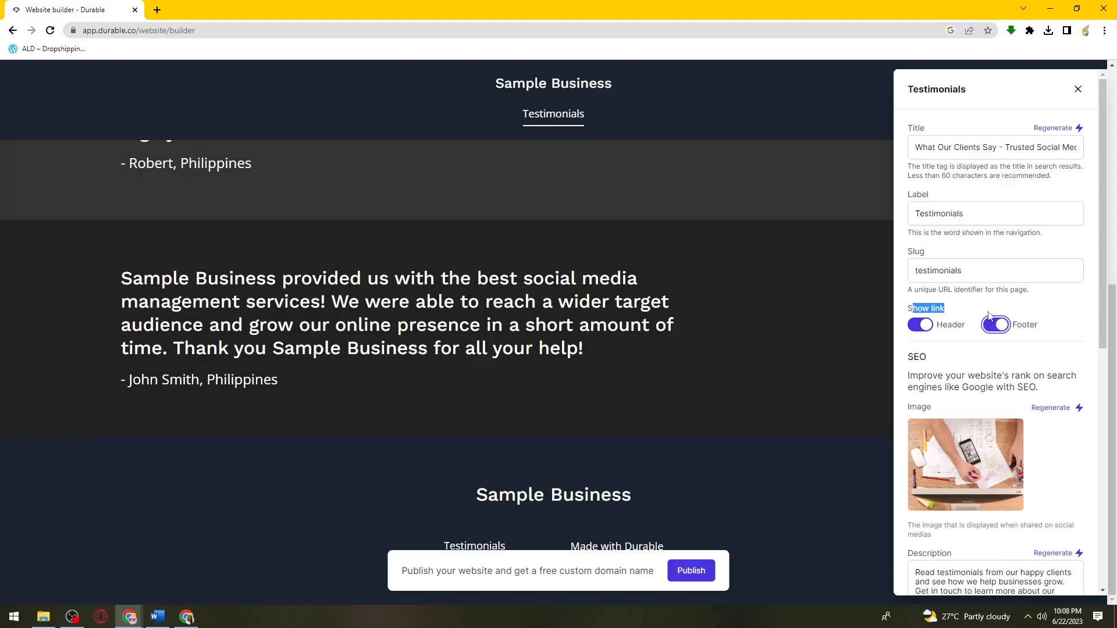
left_click(961, 302)
- Examine the Testimonials page's SEO image and description settings and its head and footer code fields
scroll(1036, 308, "down", 2)
left_click_drag(912, 253, 959, 252)
left_click(934, 262)
scroll(989, 267, "down", 5)
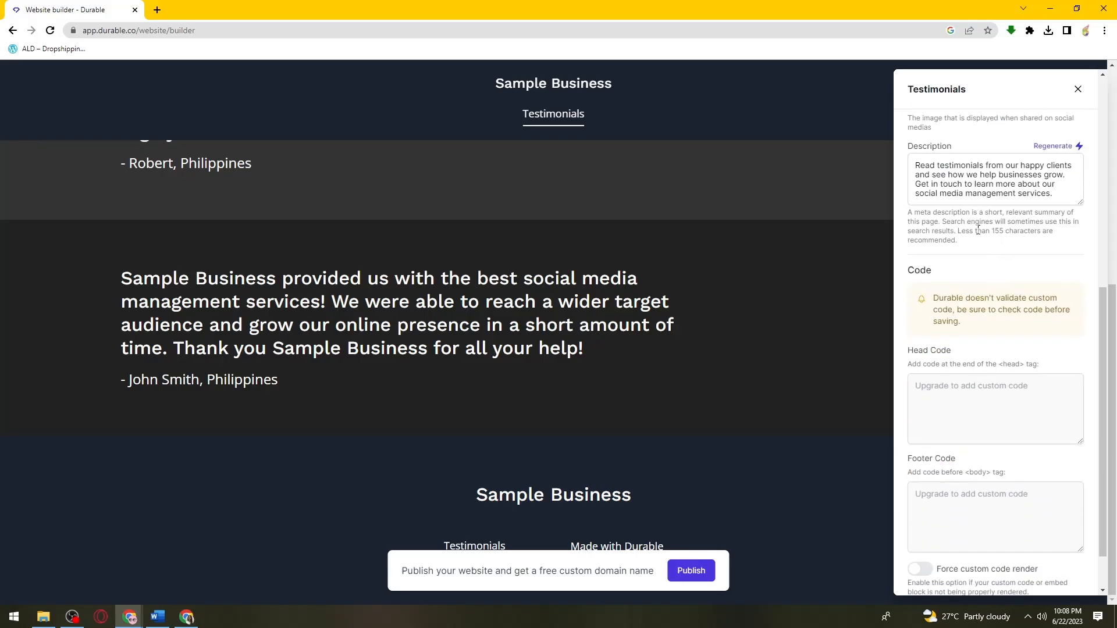
left_click(975, 184)
scroll(1069, 304, "down", 1)
left_click_drag(958, 215, 1063, 254)
left_click(994, 337)
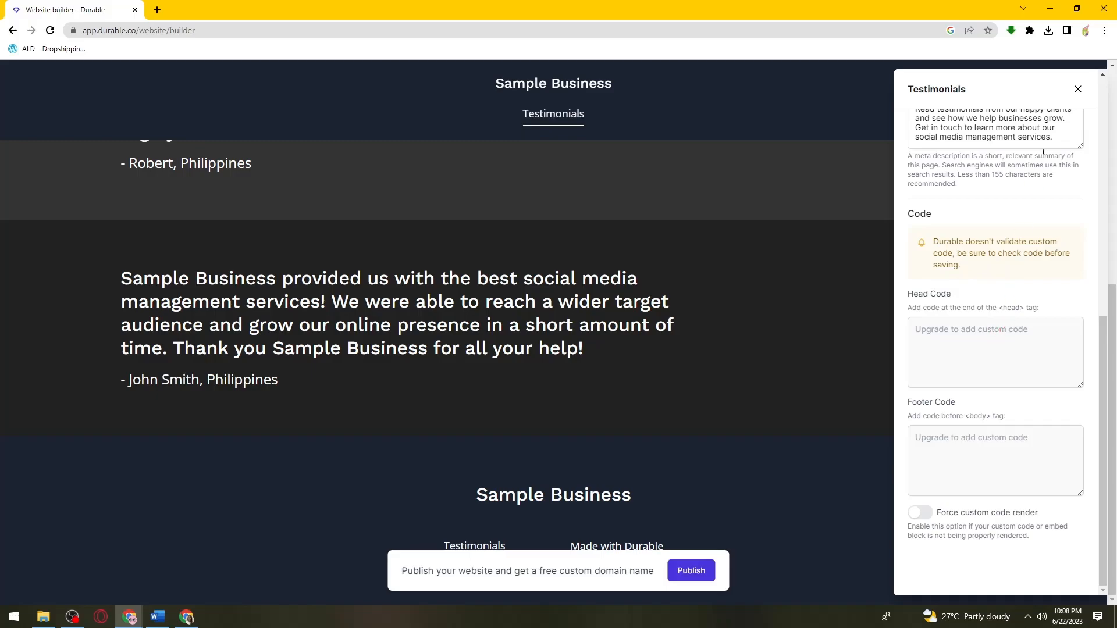
left_click_drag(950, 417, 1006, 417)
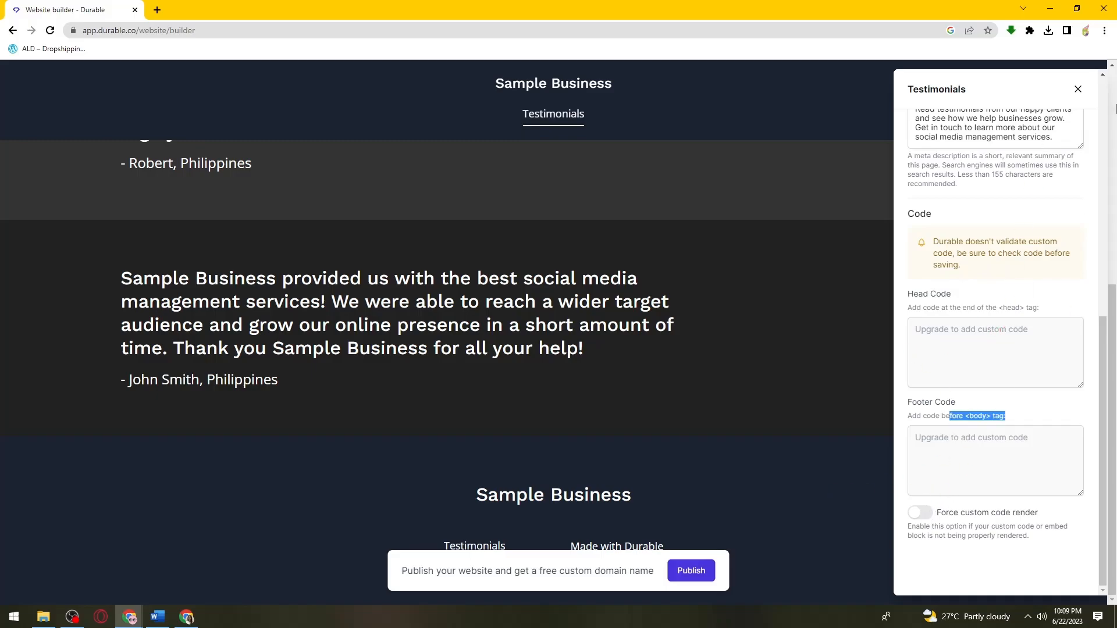
- Close the page settings and the pages list, and review the Testimonials page's sections from header to footer
left_click(1078, 90)
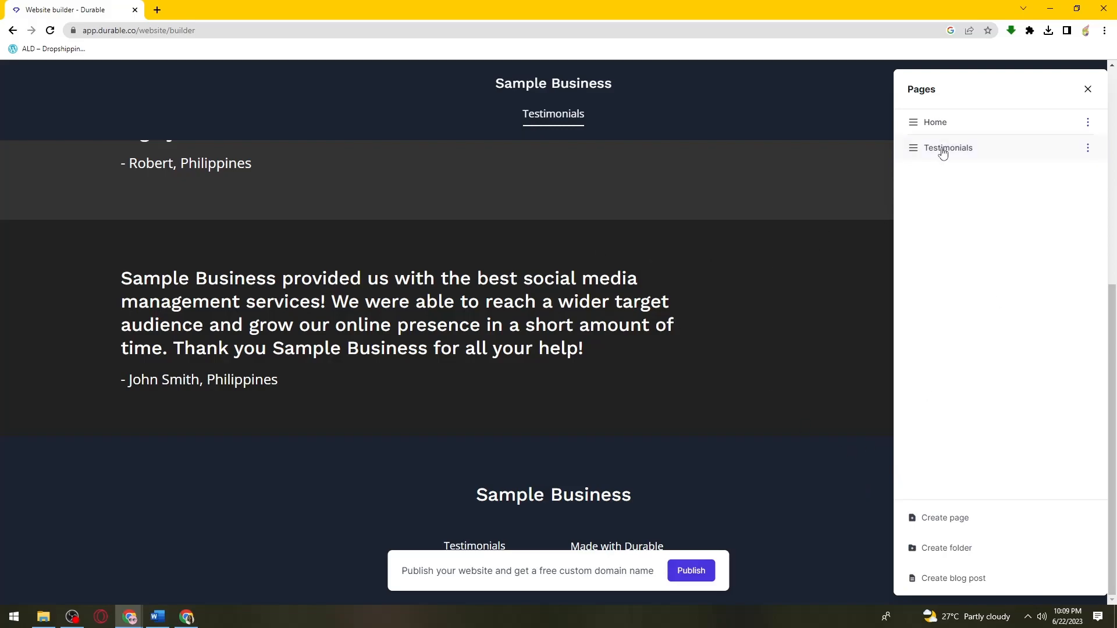
left_click(1087, 89)
scroll(976, 326, "down", 4)
scroll(973, 329, "up", 7)
scroll(981, 327, "down", 7)
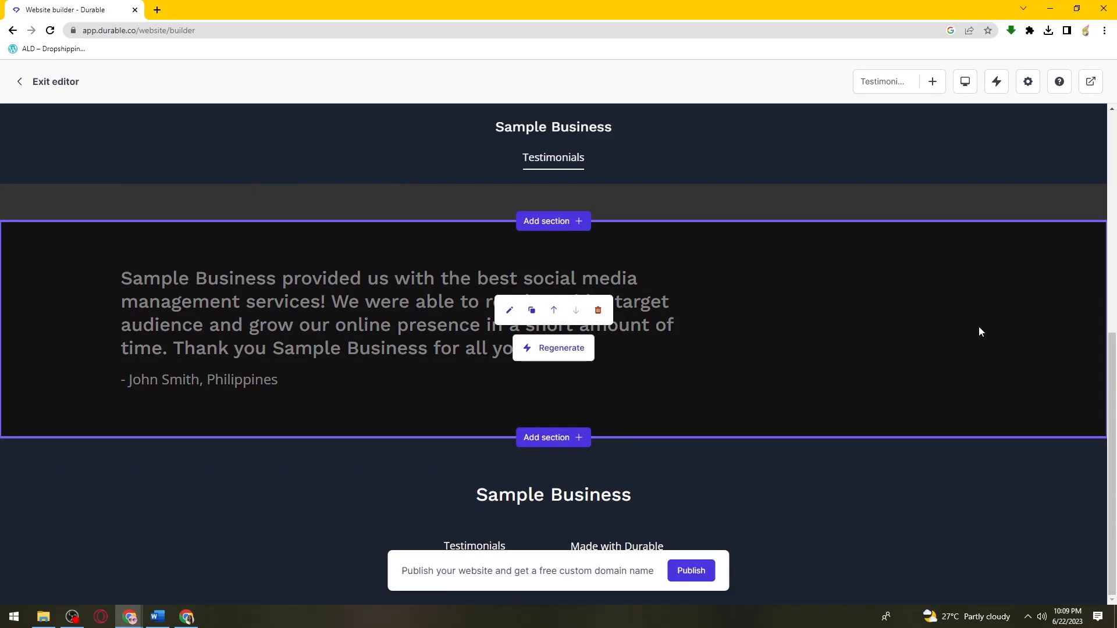
scroll(979, 341, "up", 8)
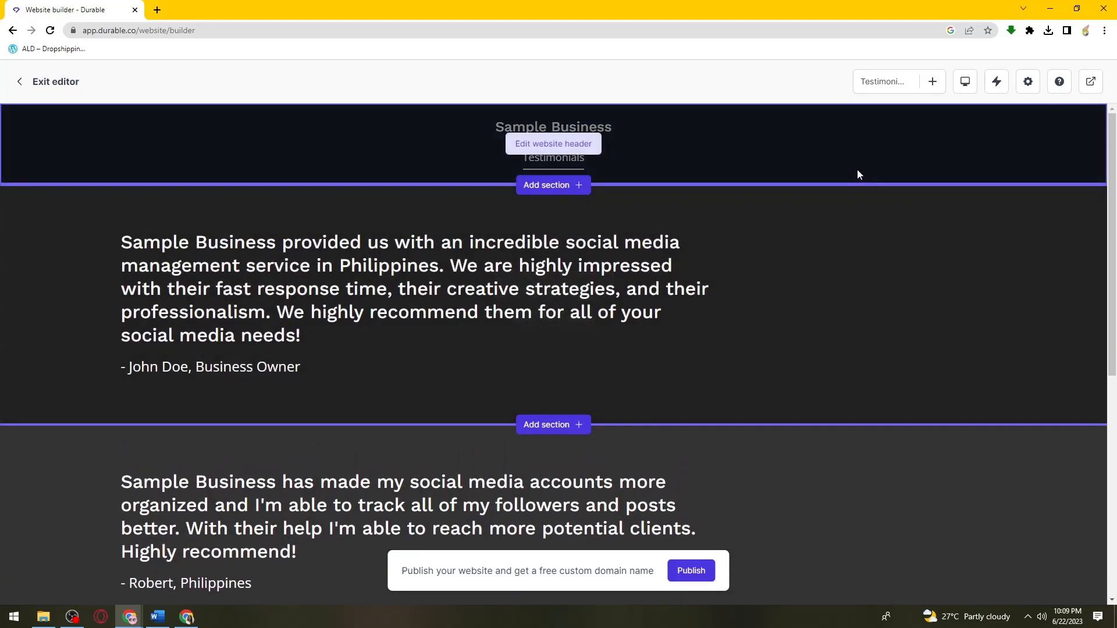
- Browse the page templates available for adding and close the list without adding one
left_click(932, 81)
scroll(393, 216, "down", 2)
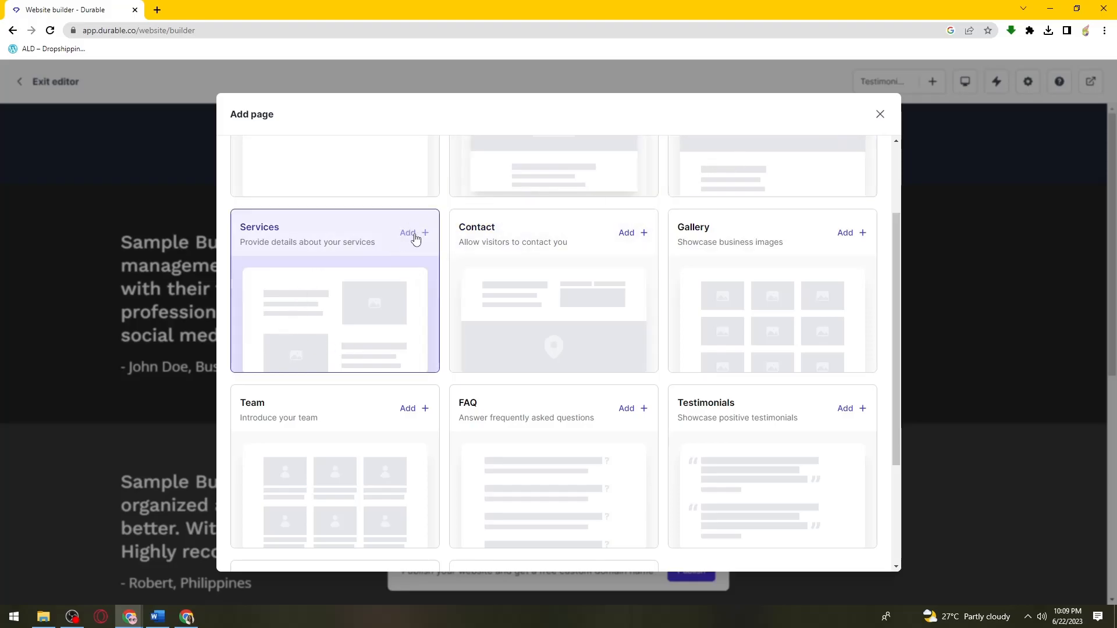
left_click(880, 115)
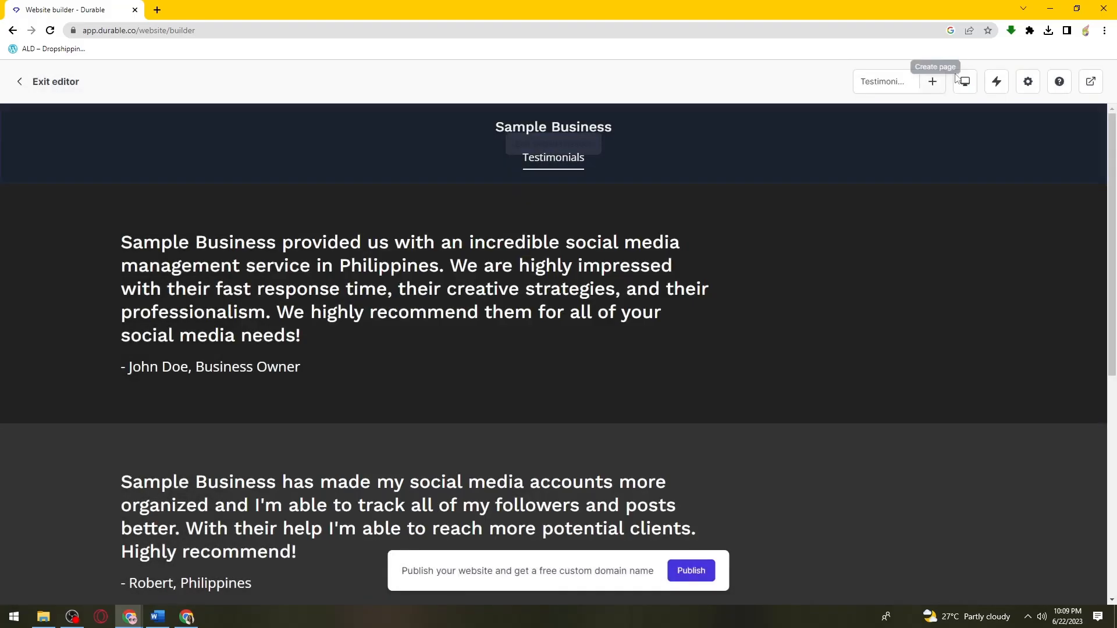
- Preview the Testimonials page in the Desktop small, Tablet landscape and Tablet portrait device sizes
left_click(965, 83)
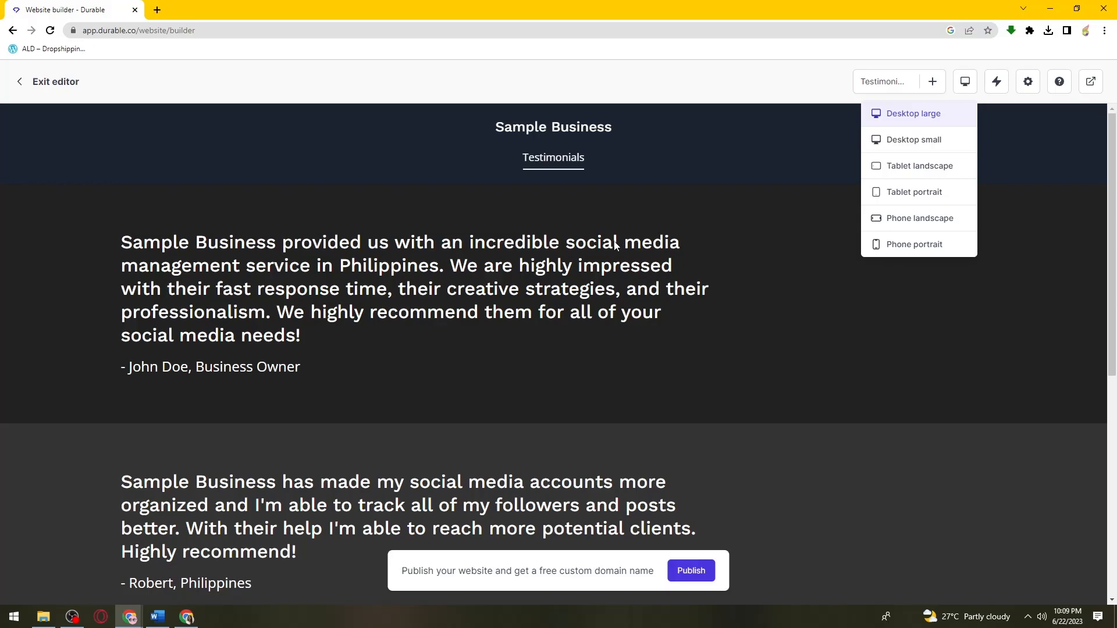
left_click(880, 141)
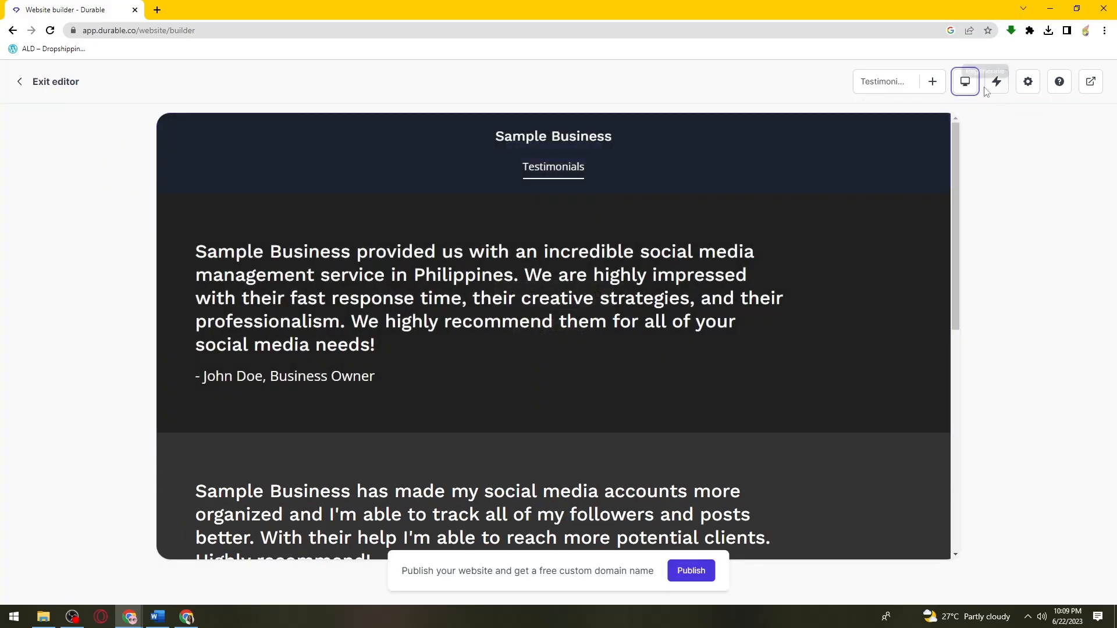
left_click(965, 81)
left_click(951, 167)
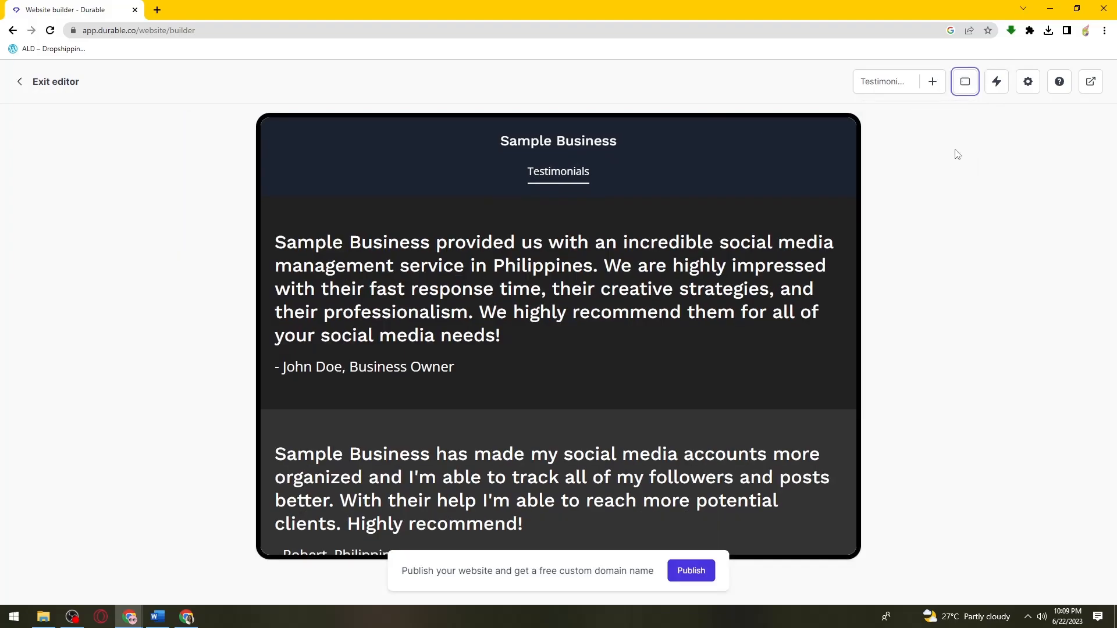
left_click(965, 82)
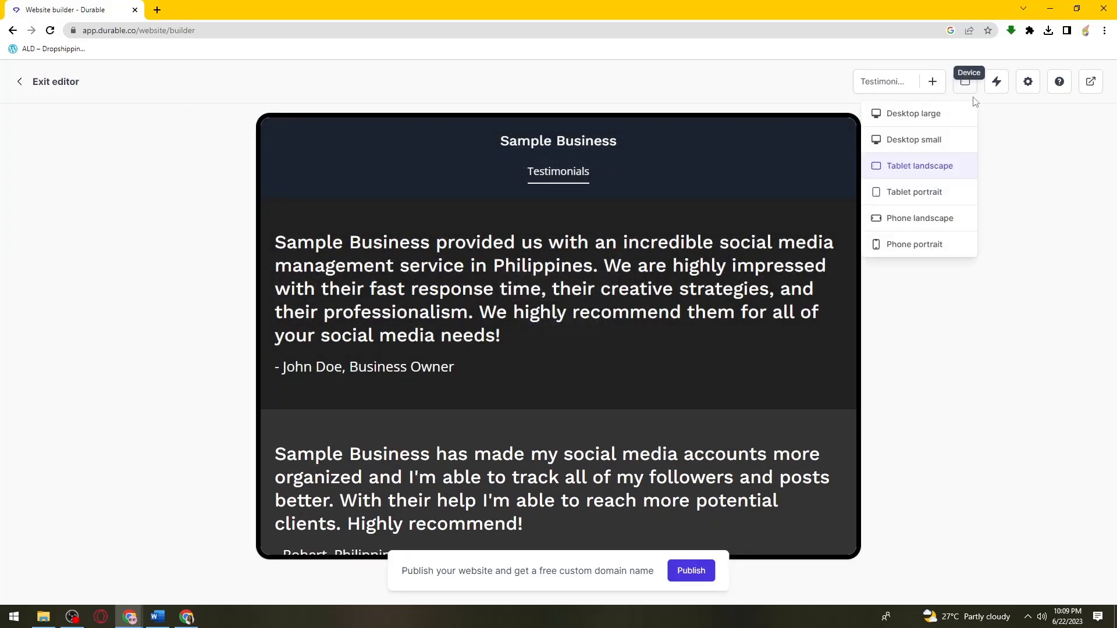
left_click(945, 195)
scroll(650, 253, "down", 6)
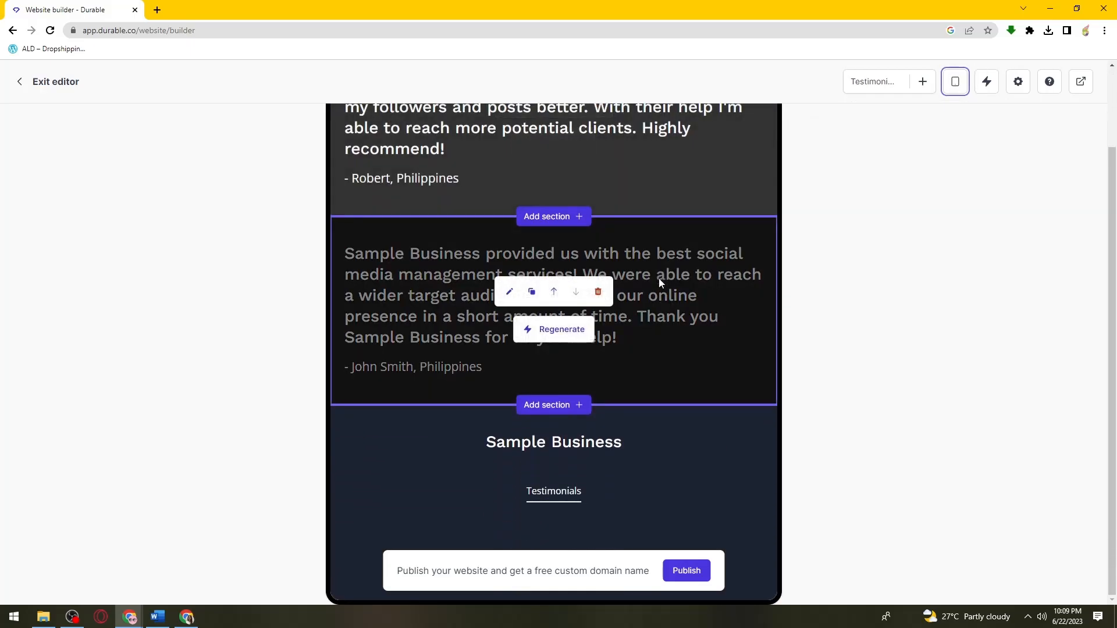
scroll(660, 280, "up", 6)
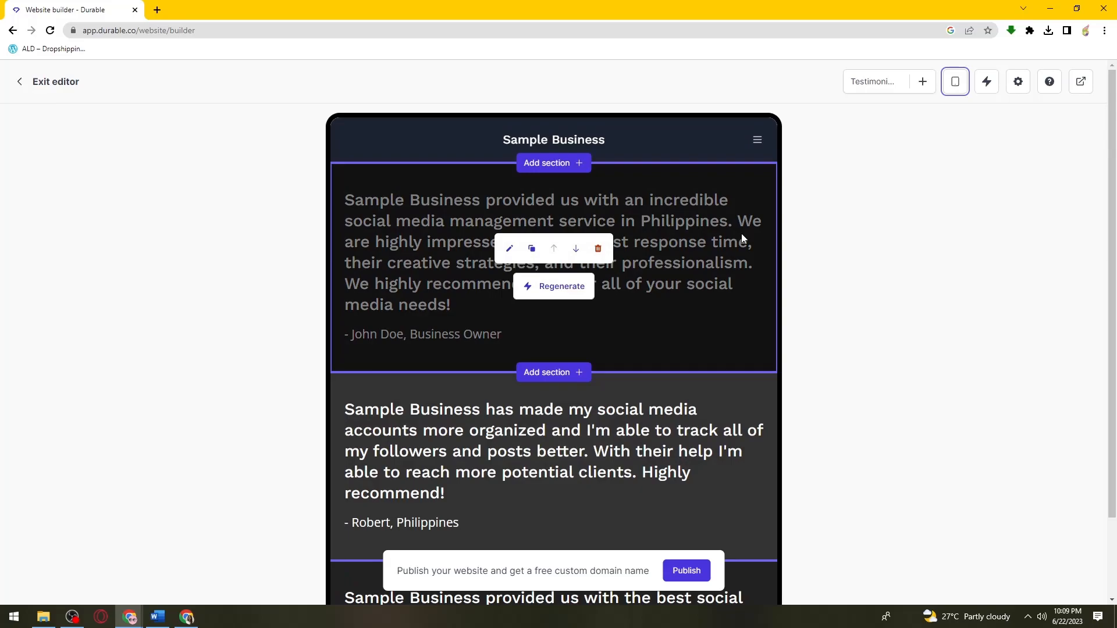
- Preview the Testimonials page in the Phone landscape and Phone portrait device sizes, reviewing it down to the footer
left_click(954, 84)
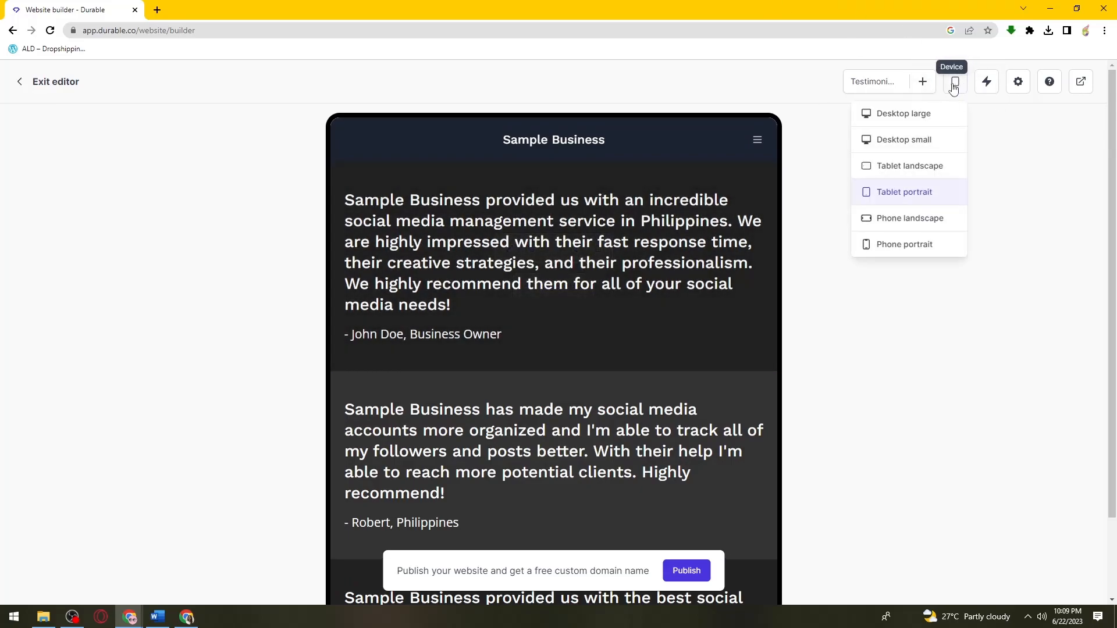
left_click(912, 224)
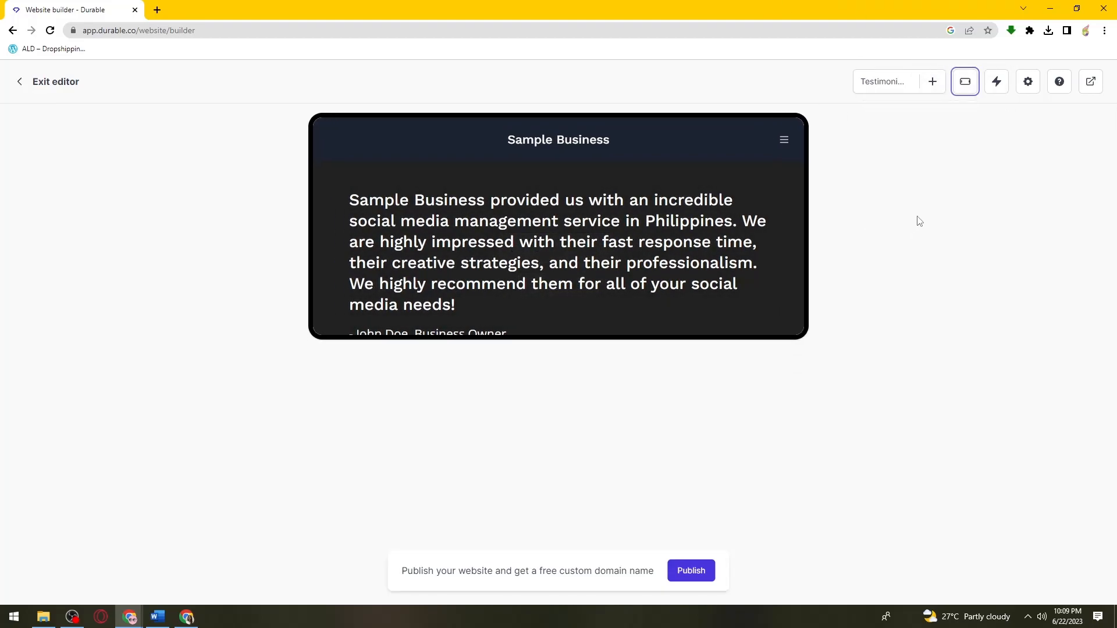
scroll(547, 227, "down", 10)
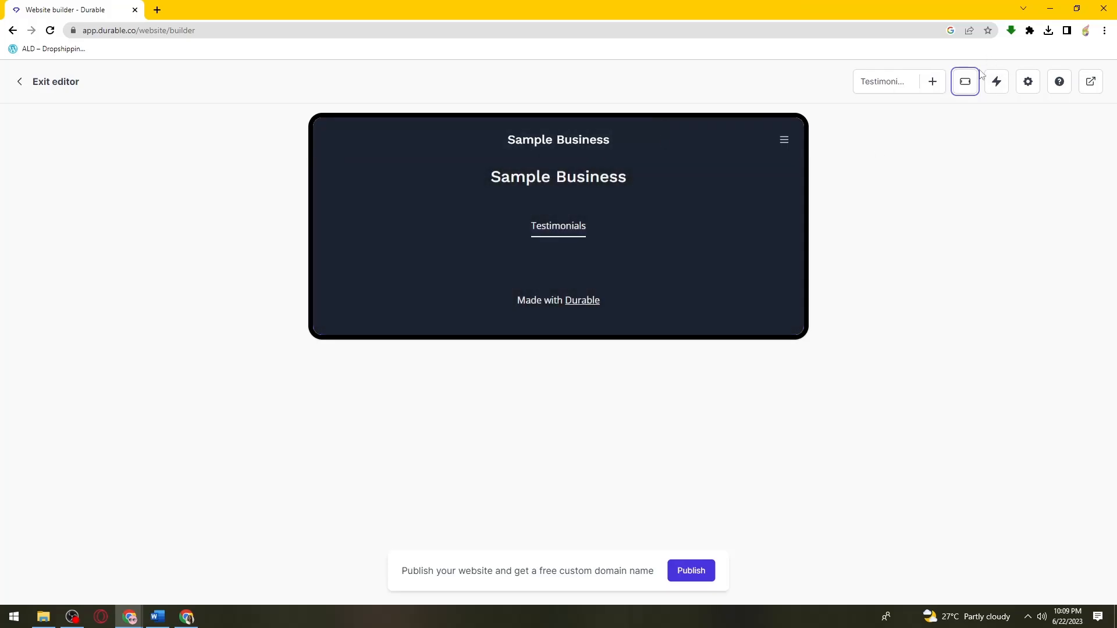
left_click(965, 81)
left_click(961, 245)
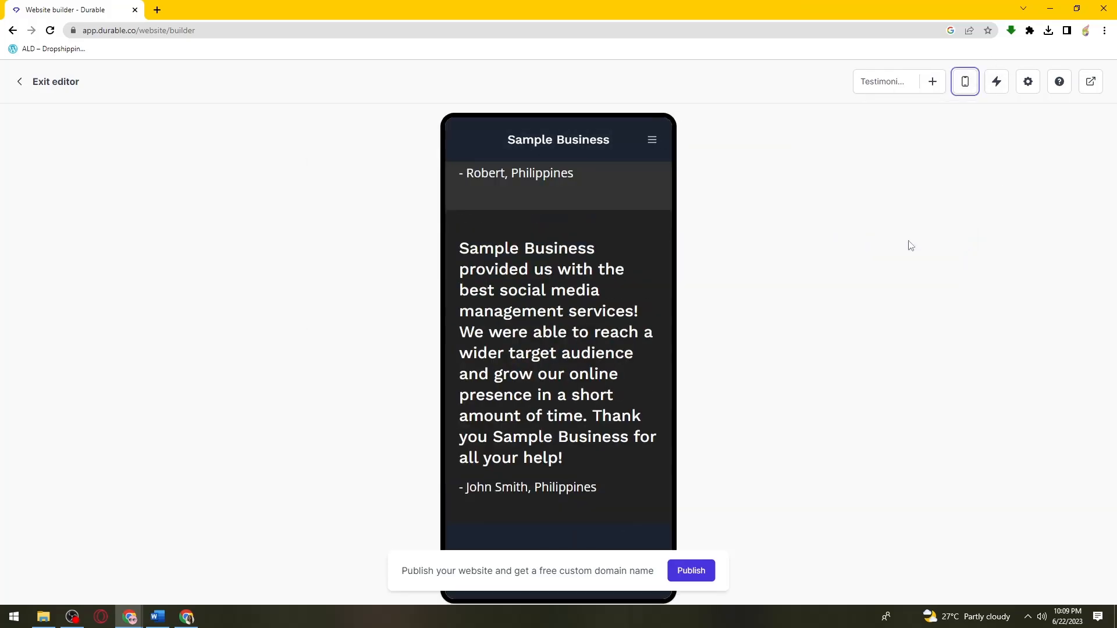
scroll(530, 274, "down", 2)
scroll(537, 271, "up", 8)
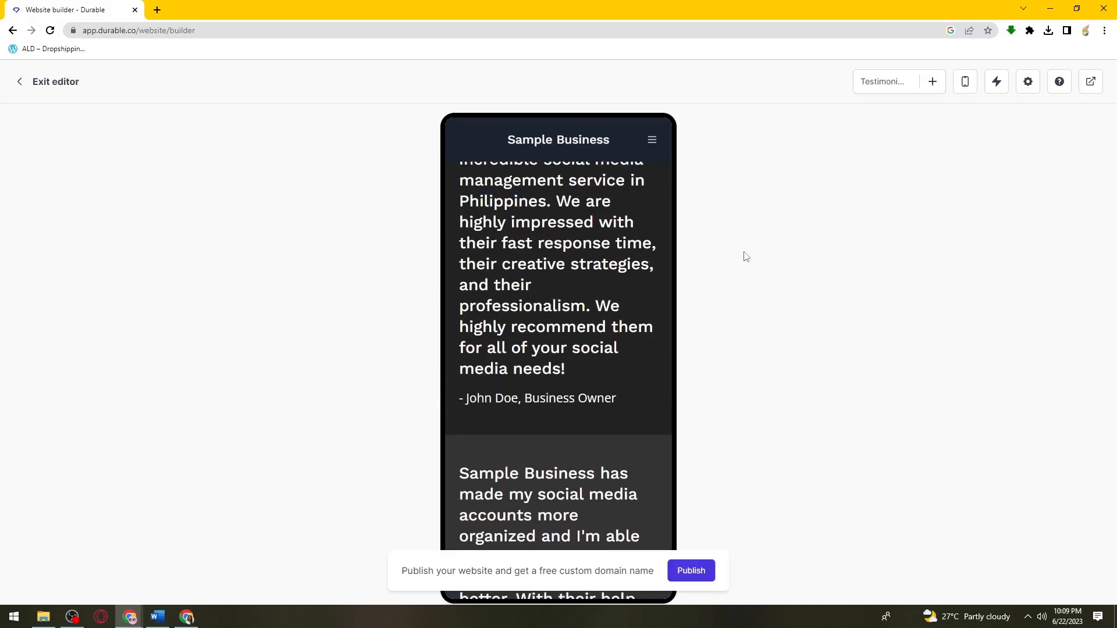
scroll(636, 280, "up", 2)
scroll(599, 443, "down", 6)
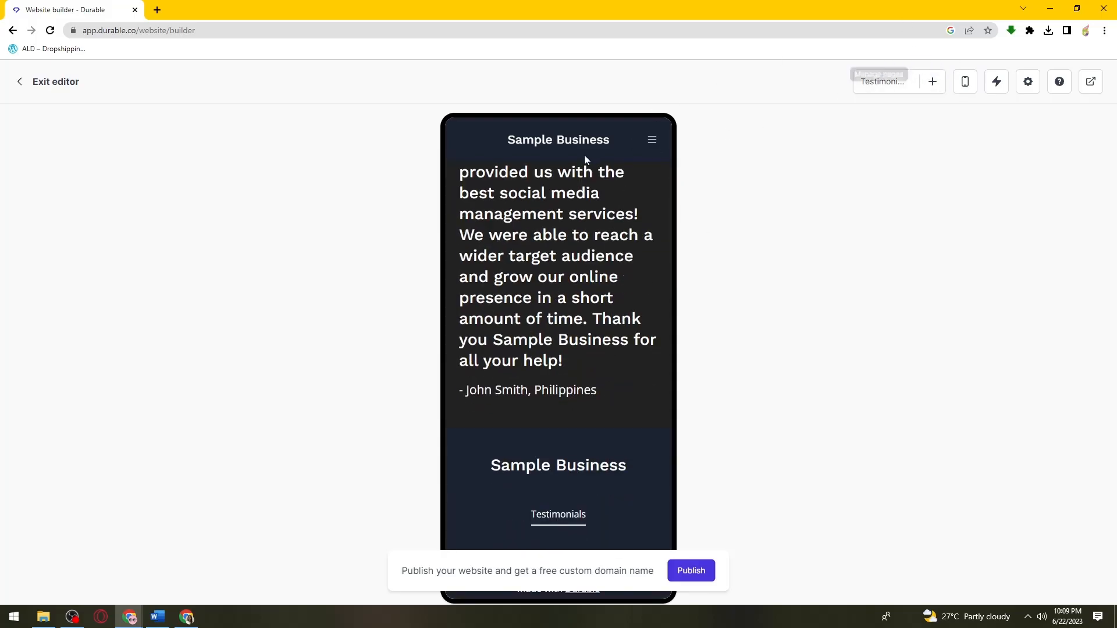
scroll(652, 293, "up", 5)
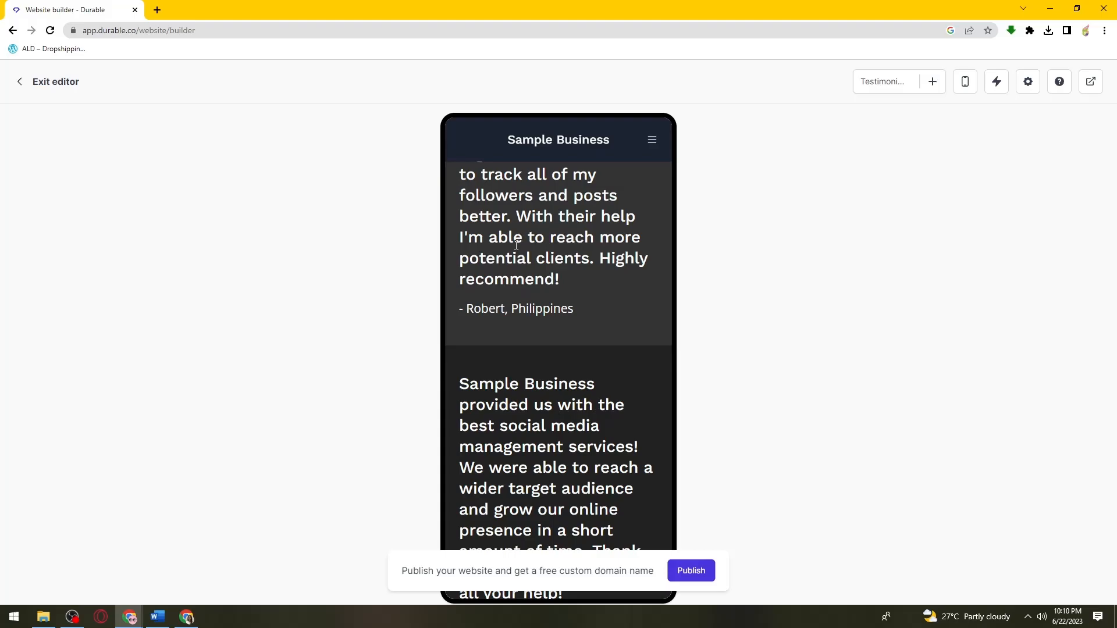
scroll(534, 415, "down", 5)
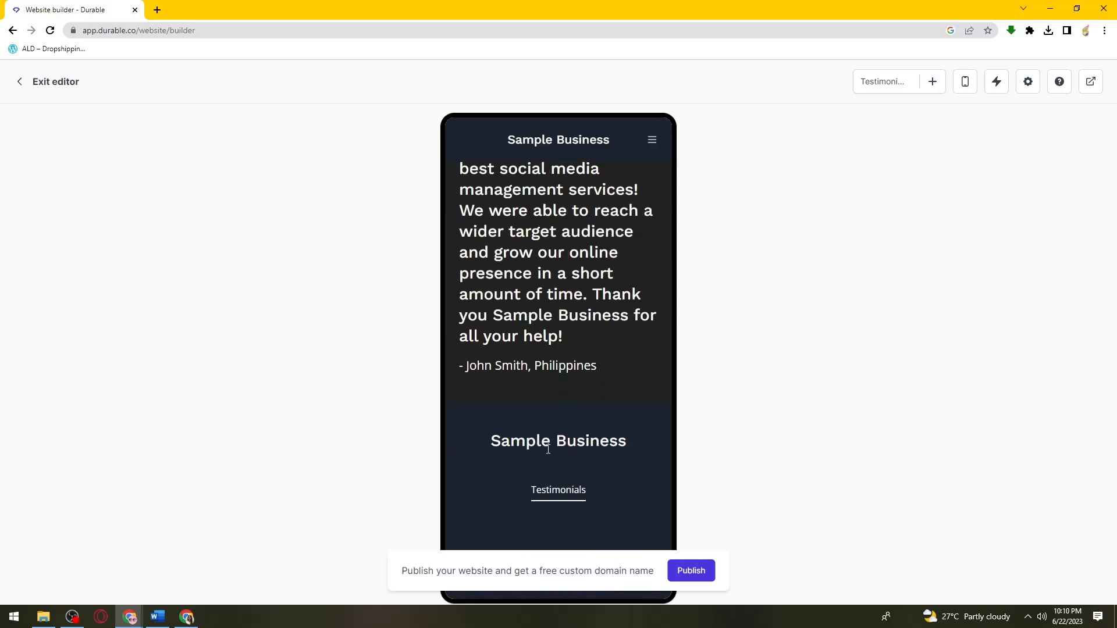
scroll(520, 448, "up", 10)
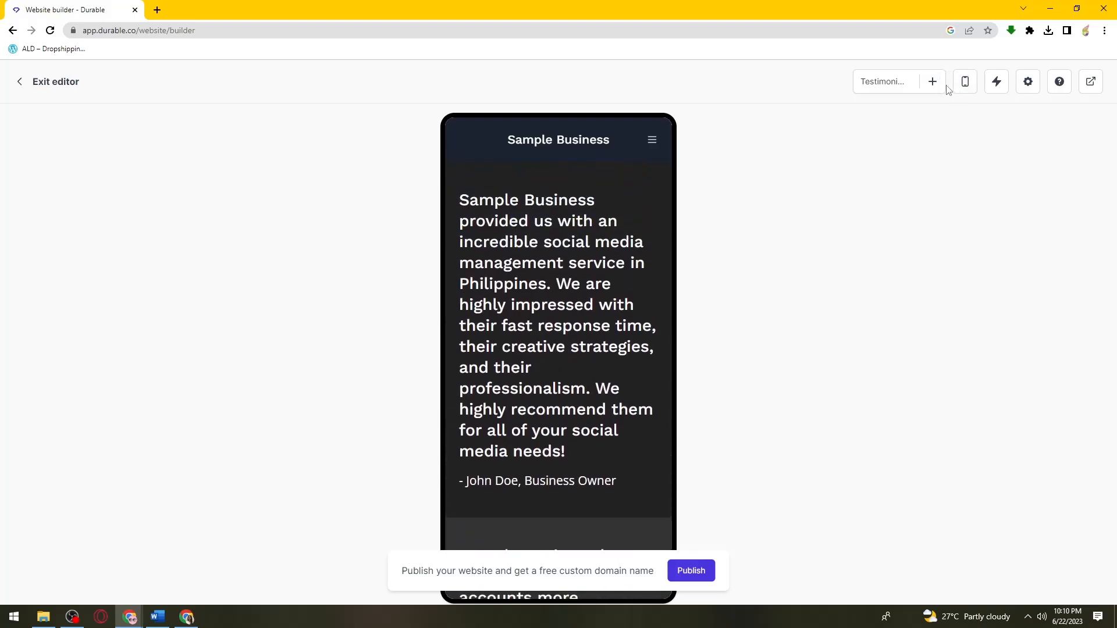
- Return the Testimonials page preview to the Desktop large device size
left_click(965, 82)
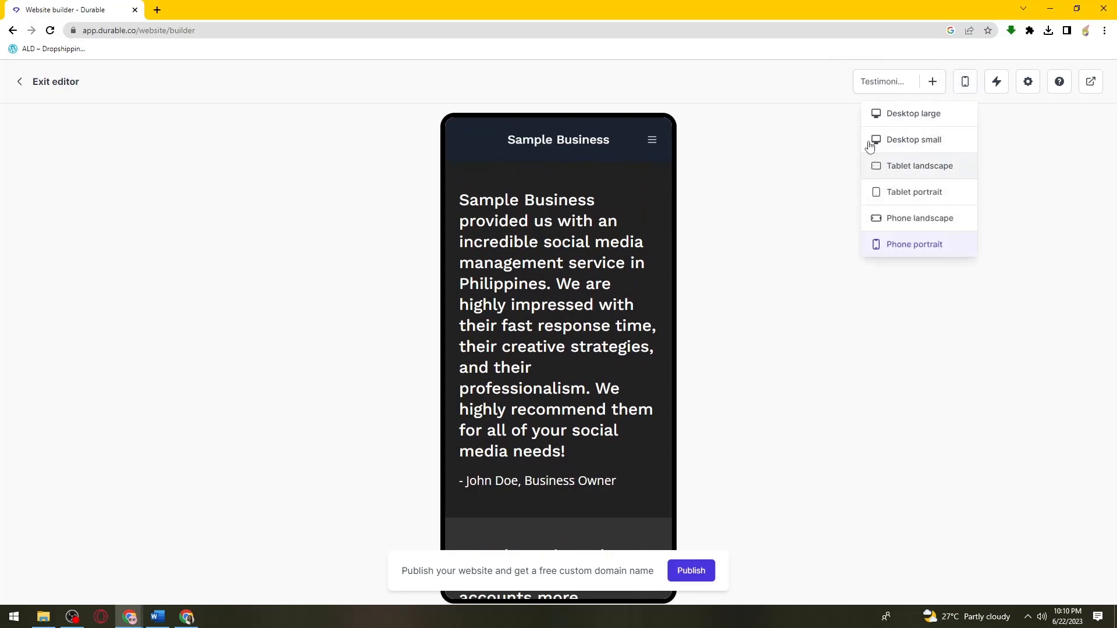
left_click(963, 90)
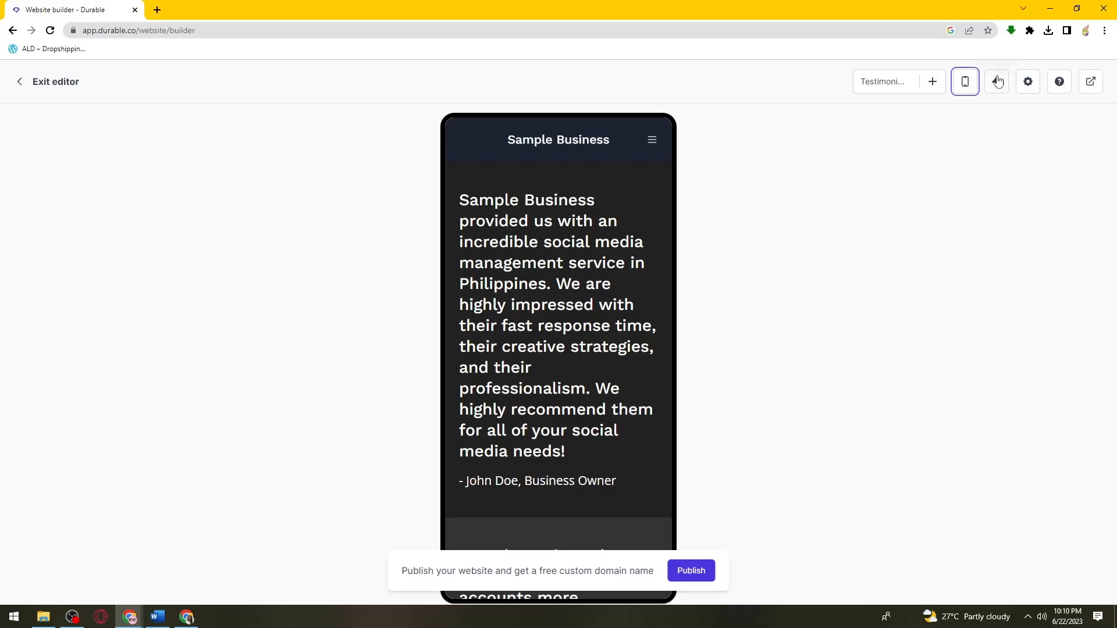
left_click(963, 86)
left_click(937, 108)
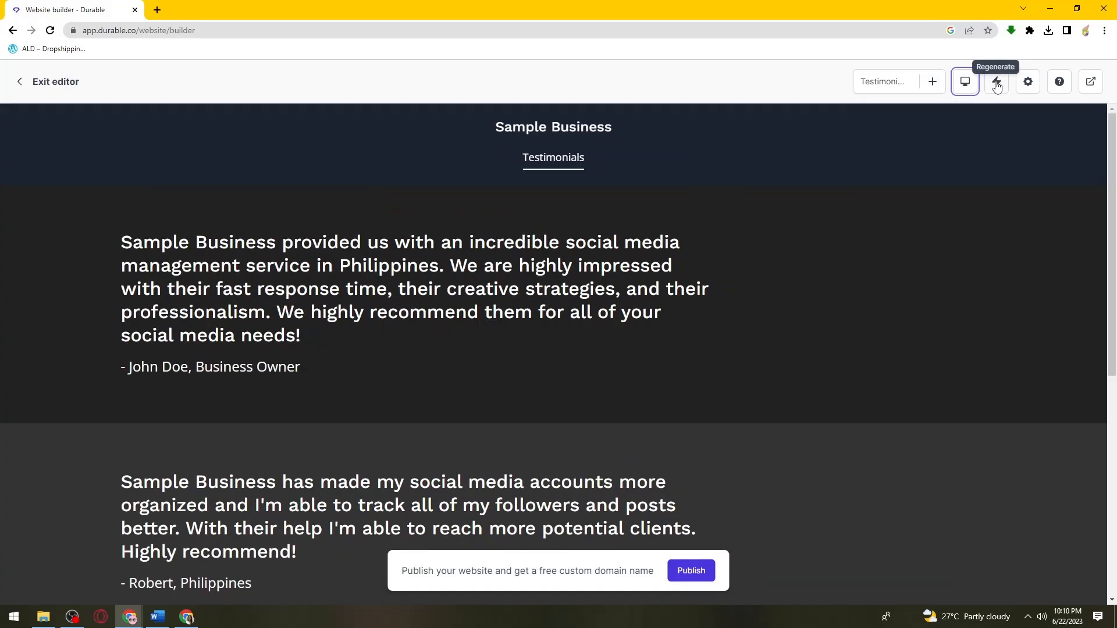
- Open the website settings and examine the button style, shape and background options
left_click(1030, 83)
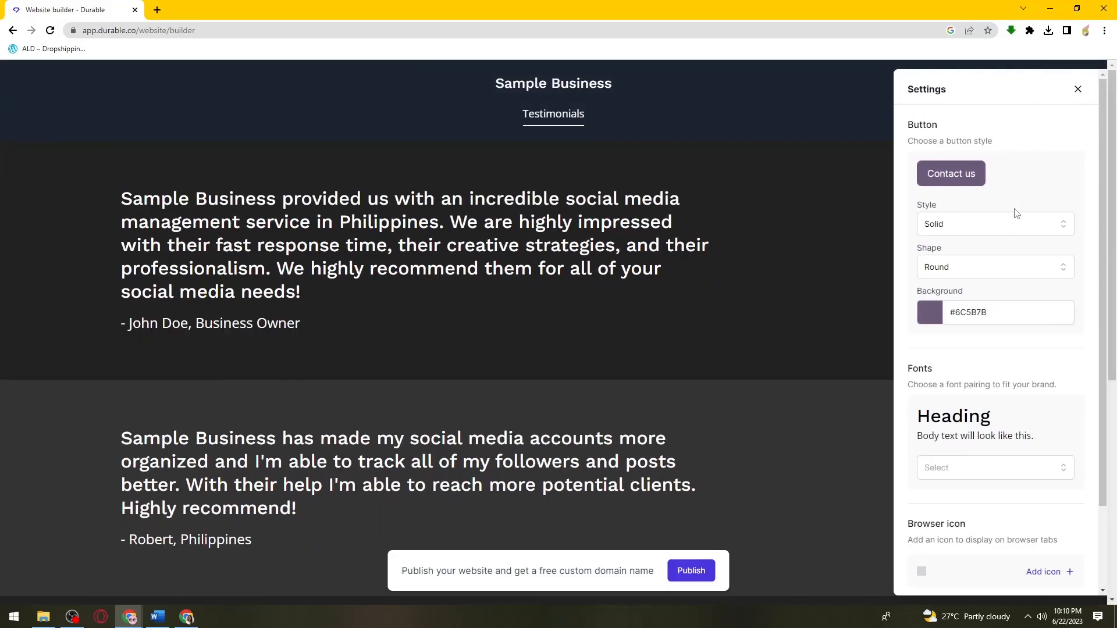
scroll(977, 163, "down", 1)
left_click(986, 167)
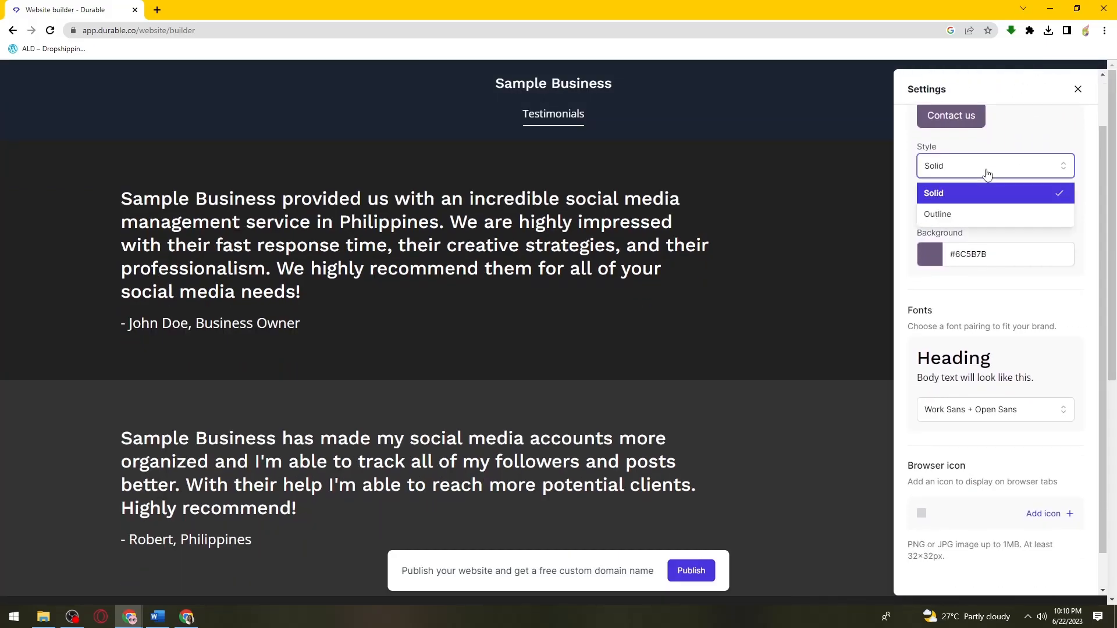
left_click(968, 167)
left_click(966, 211)
scroll(1001, 225, "up", 1)
left_click(979, 176)
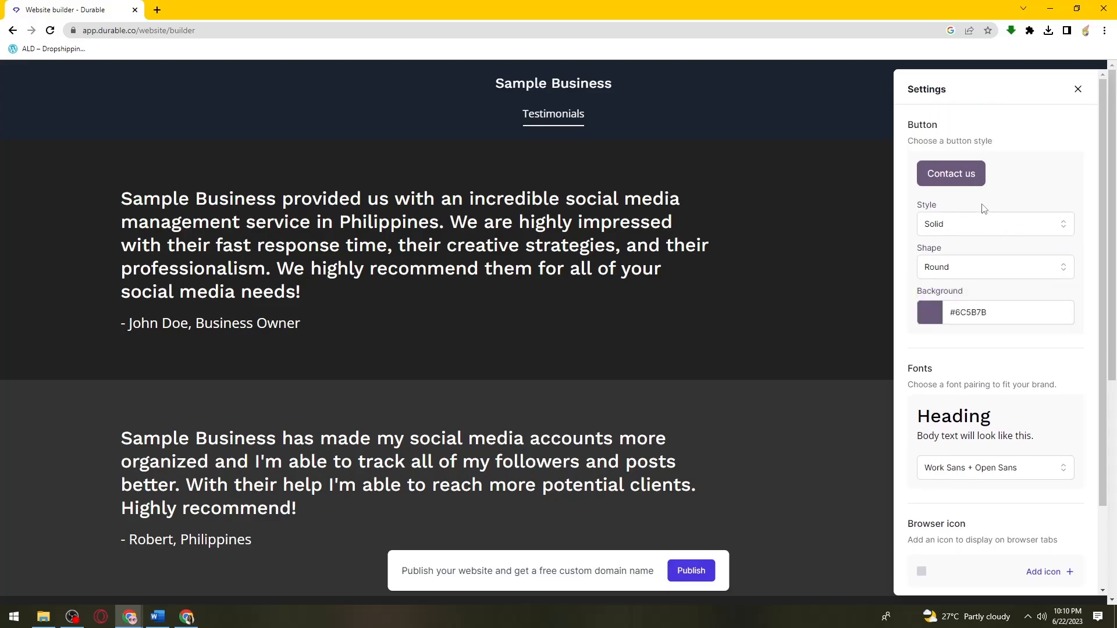
scroll(960, 175, "down", 1)
scroll(957, 172, "up", 1)
left_click_drag(947, 129, 880, 130)
left_click(944, 127)
scroll(1004, 285, "down", 2)
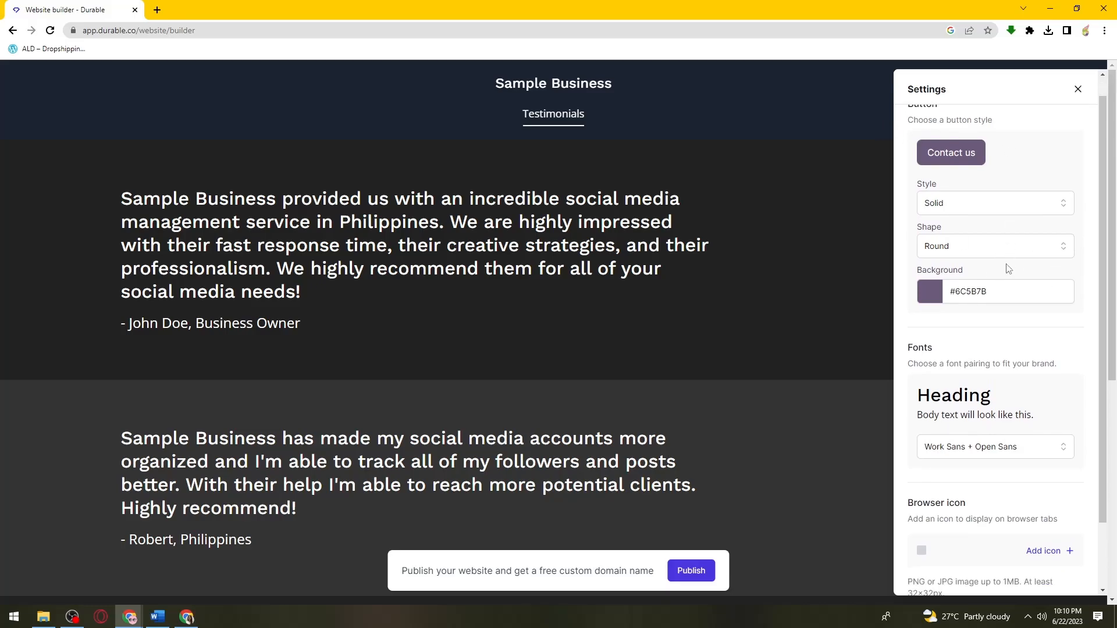
- Try the Arvo + Lato font pairing on the website
left_click_drag(950, 272, 902, 275)
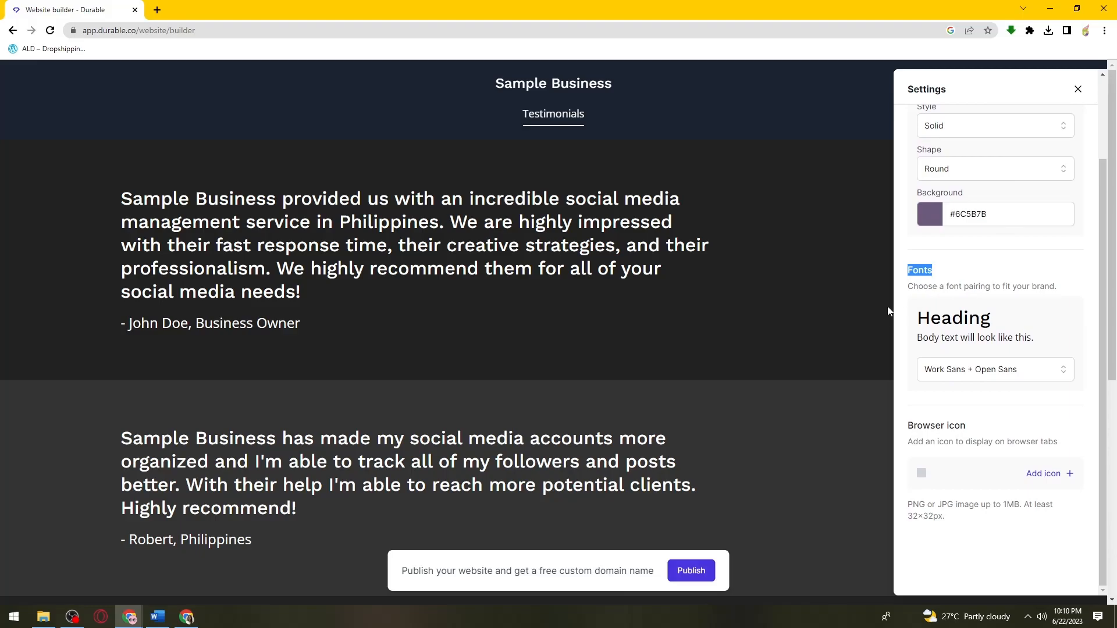
left_click(986, 379)
left_click(987, 379)
left_click(987, 378)
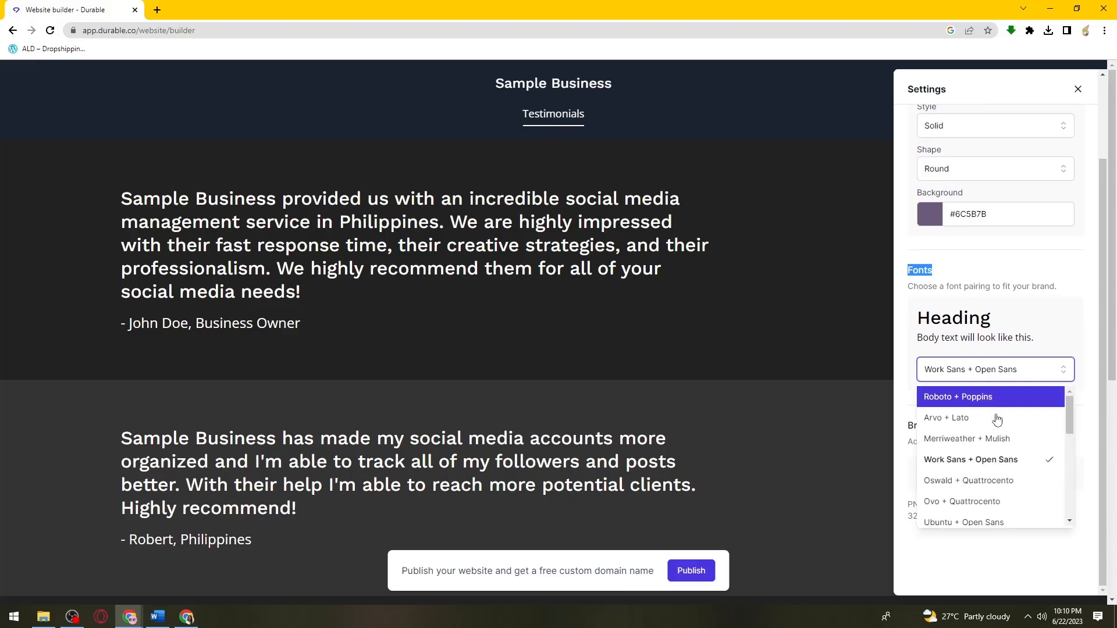
left_click(992, 417)
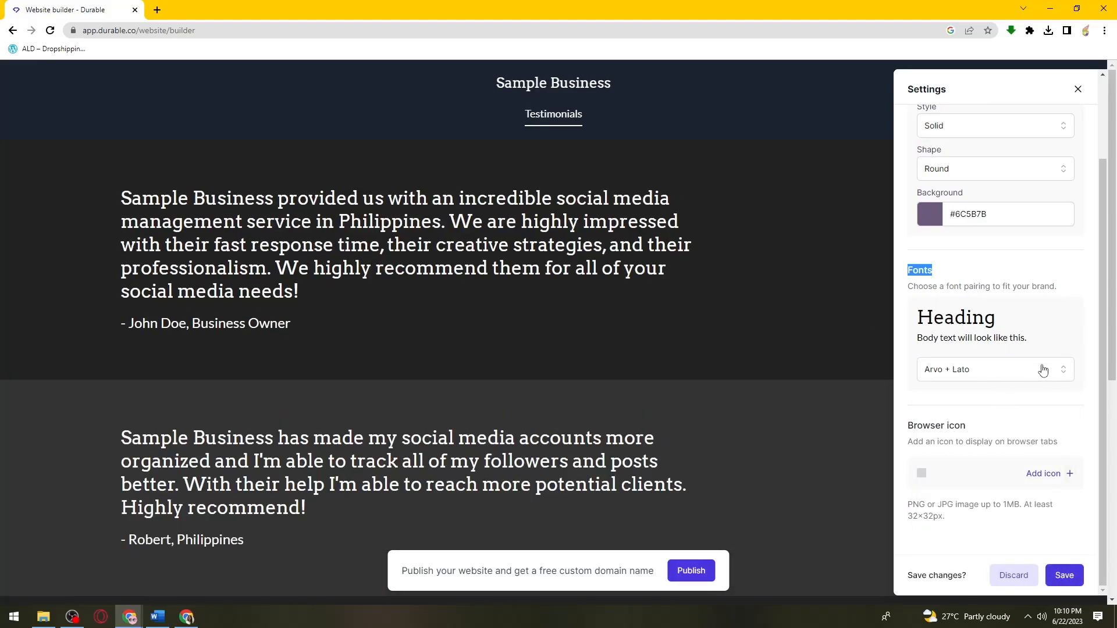
- Set the website's font pairing to Cabin + Raleway
left_click(1044, 377)
scroll(1014, 494, "down", 1)
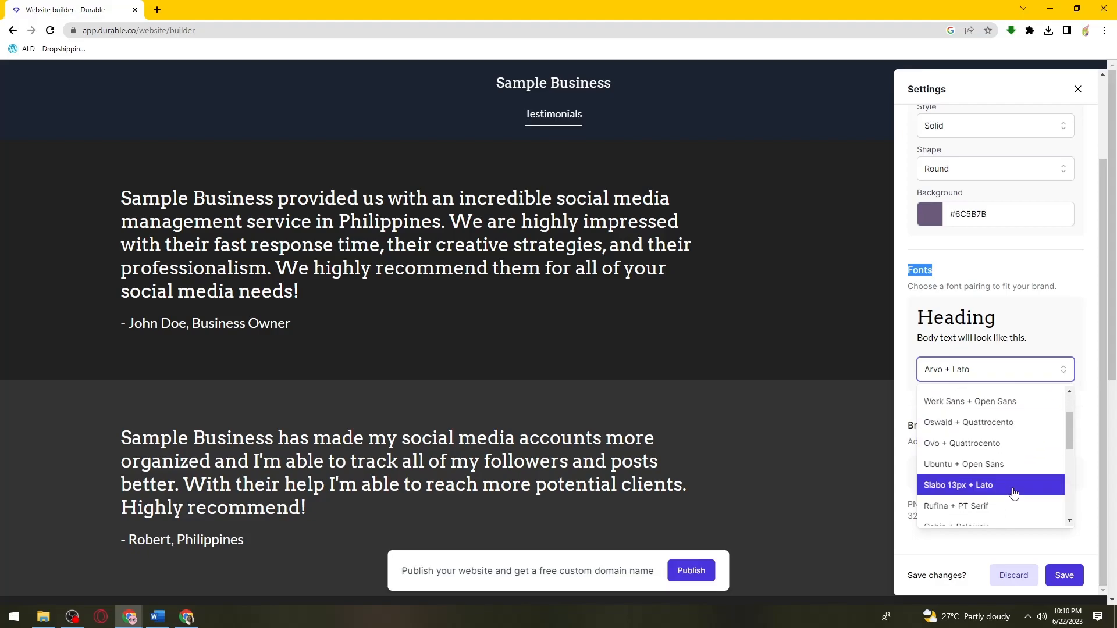
scroll(1014, 494, "down", 2)
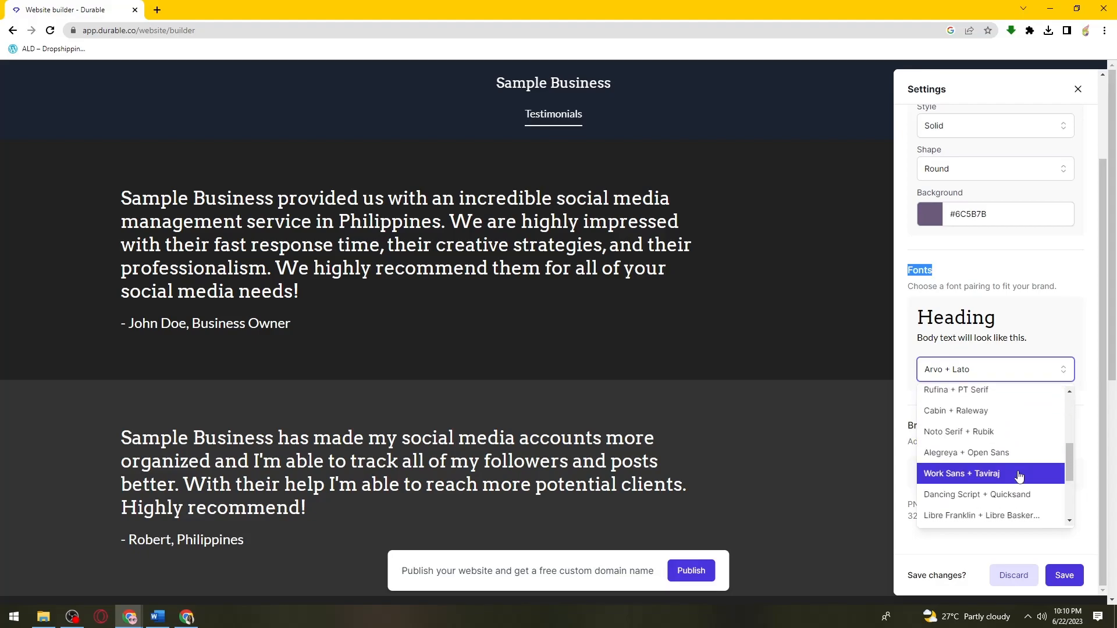
left_click(1013, 413)
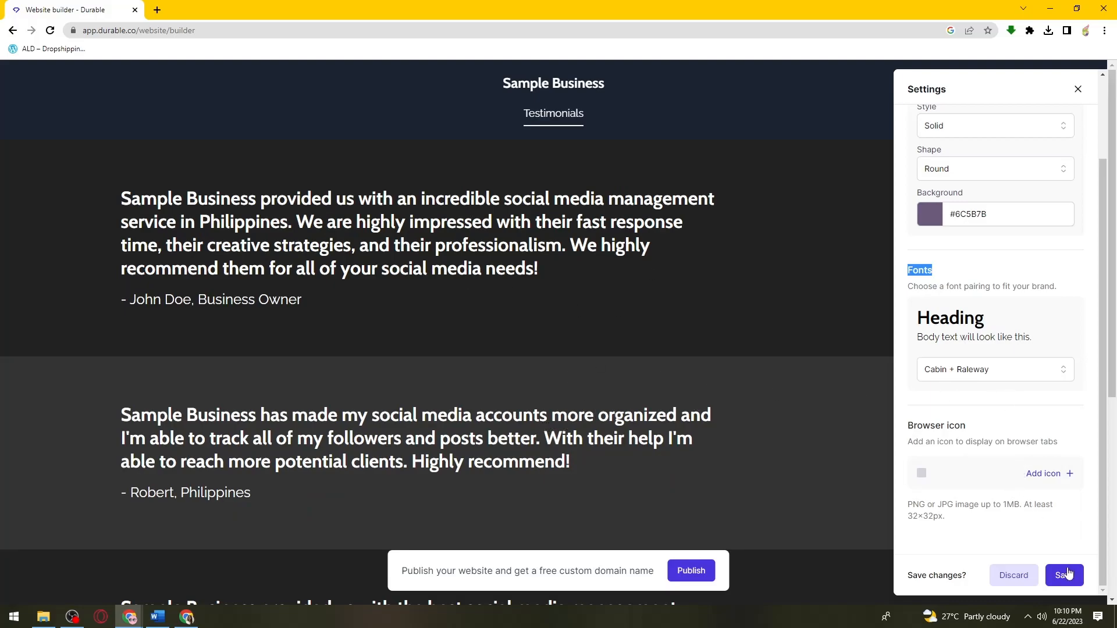
- Review the button, font and browser icon settings, and save the website settings
scroll(1022, 269, "up", 2)
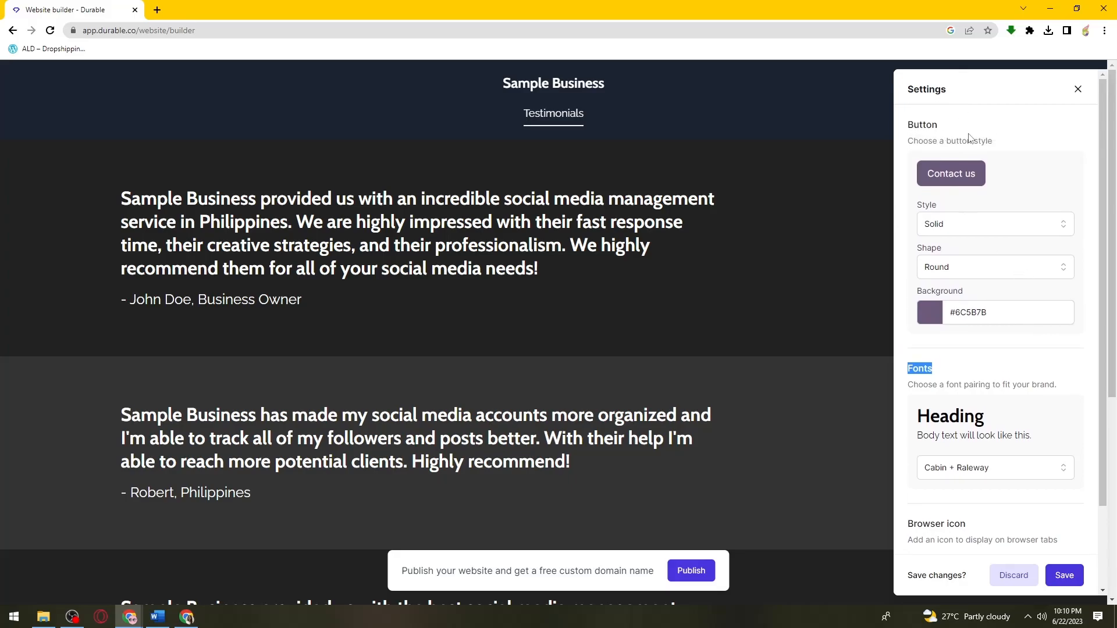
scroll(1027, 378, "down", 2)
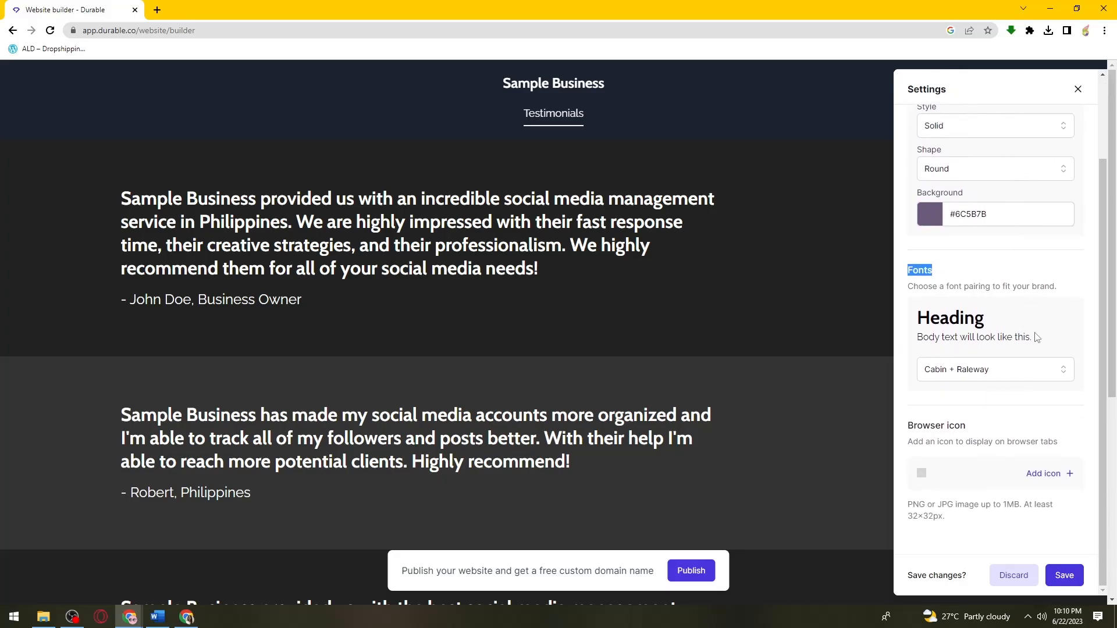
left_click(1037, 373)
left_click(1037, 373)
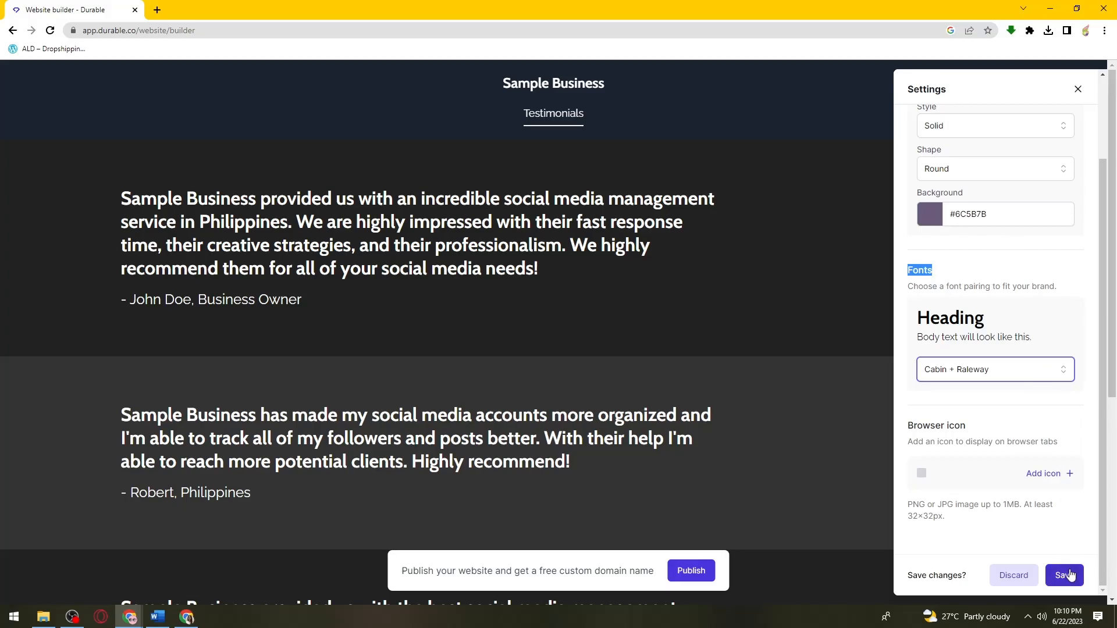
left_click_drag(967, 426, 912, 423)
left_click(1026, 440)
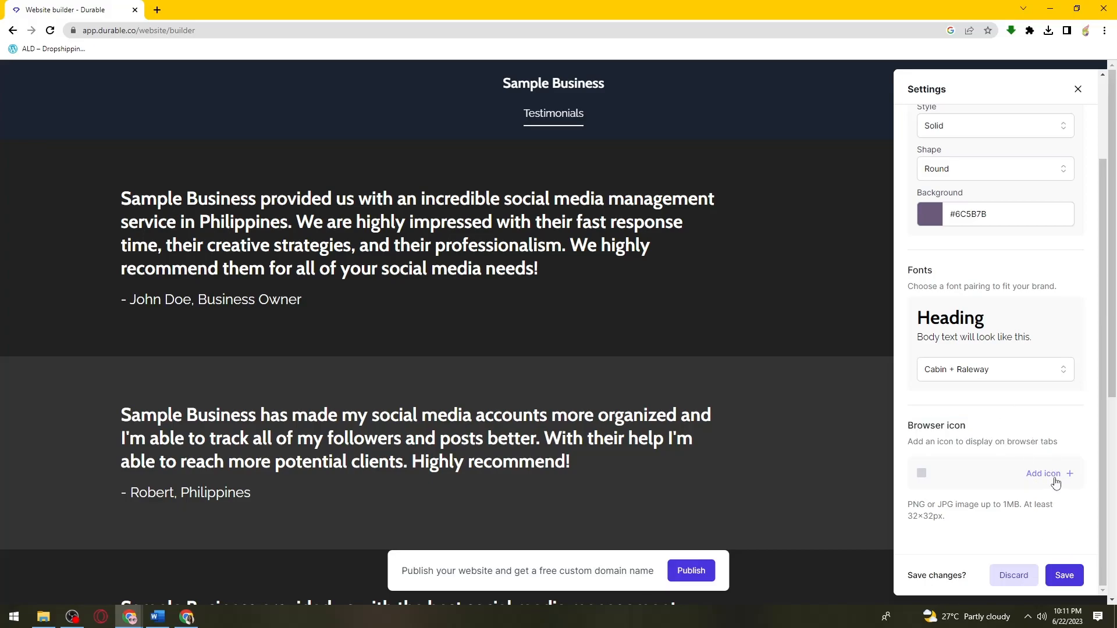
left_click(1062, 577)
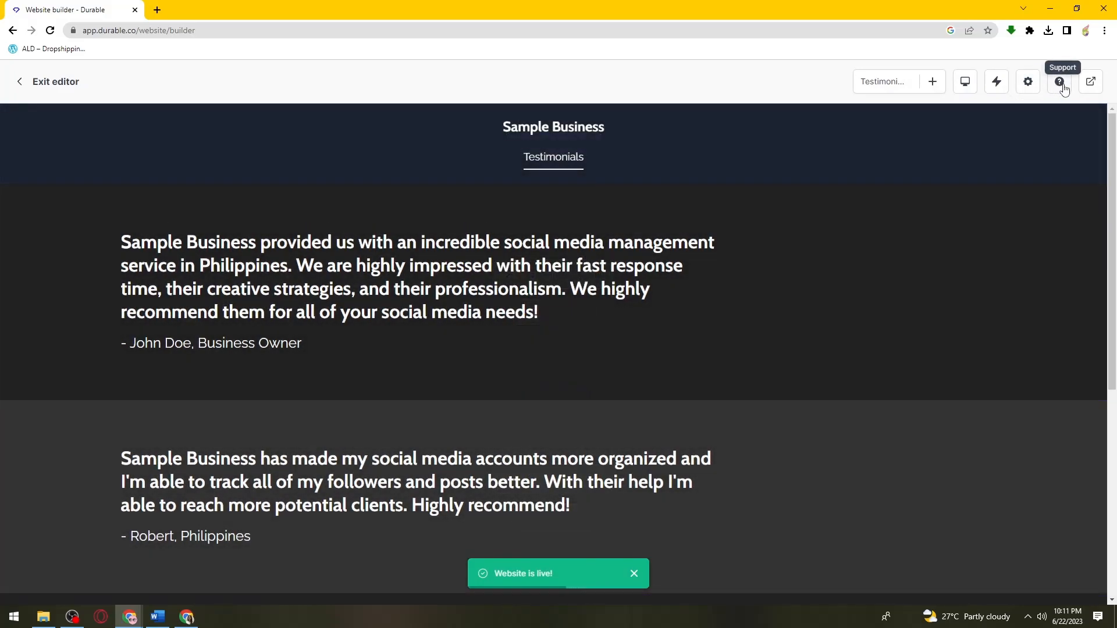
- Open the support chat, check its help topics and message field, and close the chat
left_click(1057, 86)
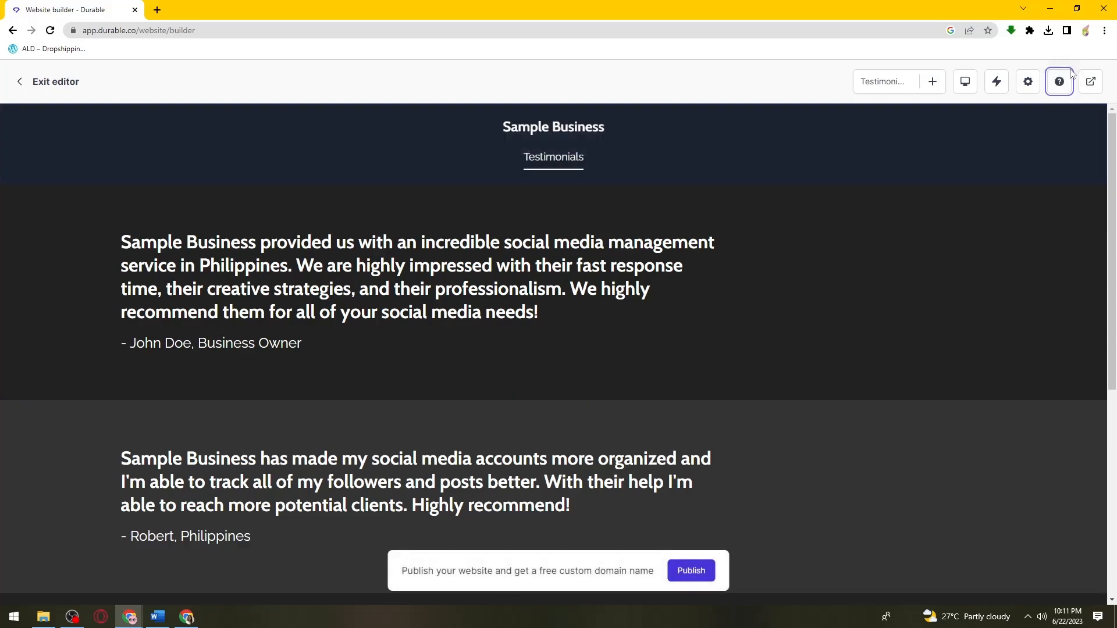
left_click(1072, 81)
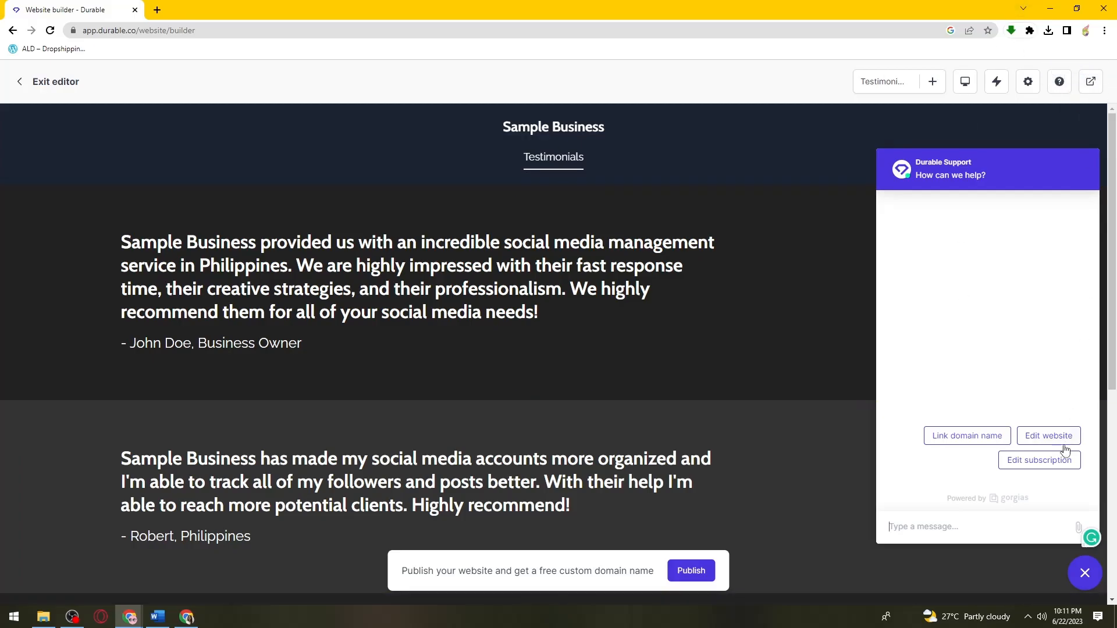
left_click(951, 532)
left_click(1085, 573)
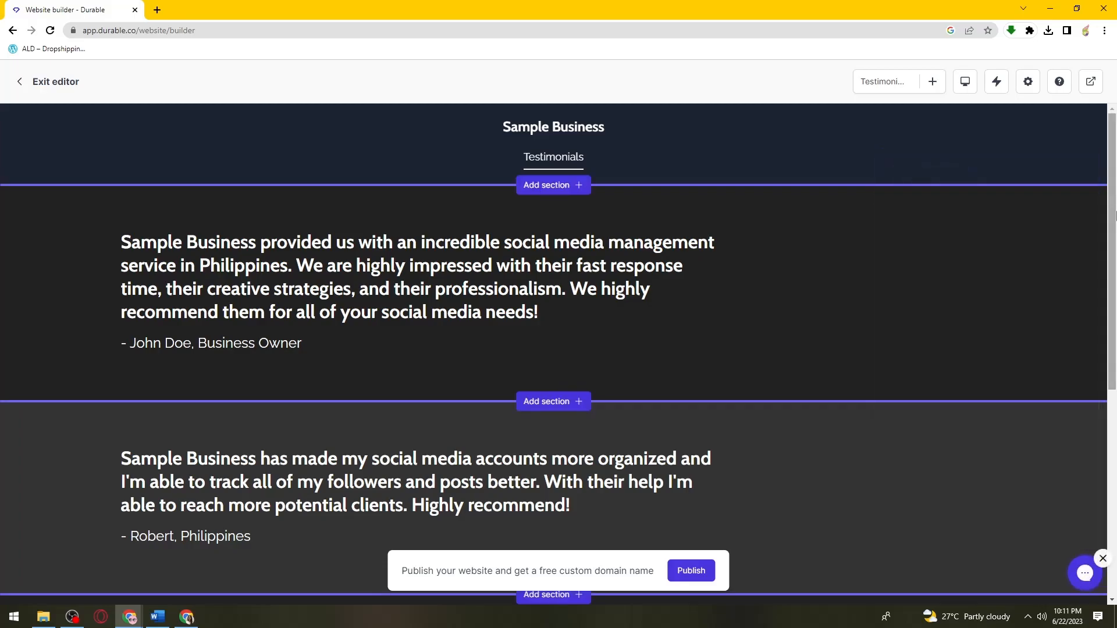
- Generate the temporary website link, read the notice about its availability, and open the Sample Business website
left_click(1092, 83)
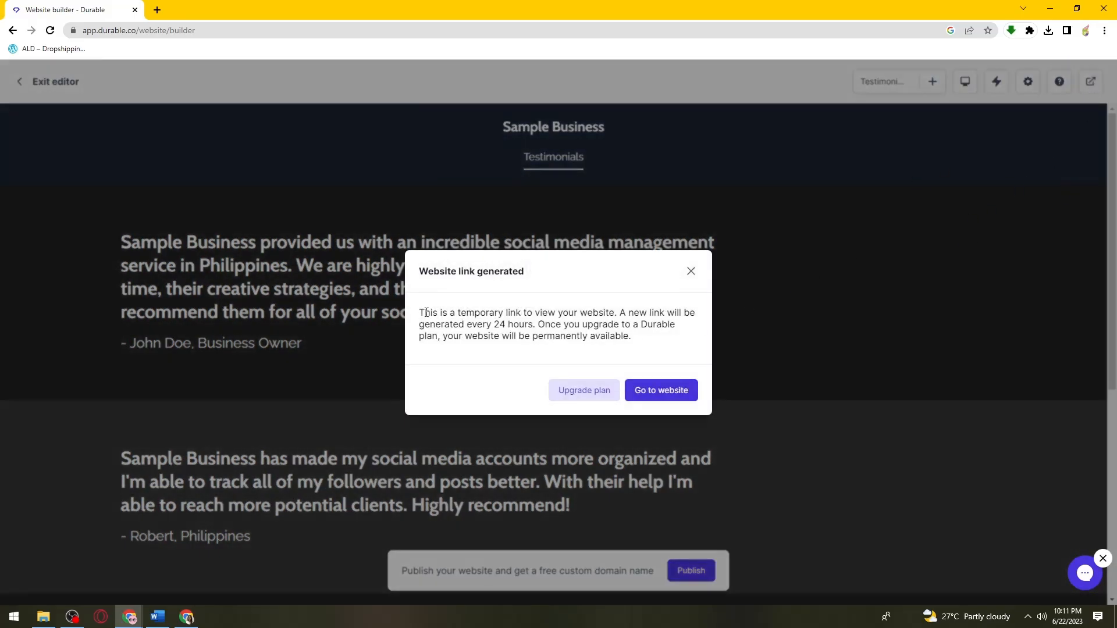
left_click_drag(420, 312, 618, 325)
left_click_drag(447, 336, 560, 337)
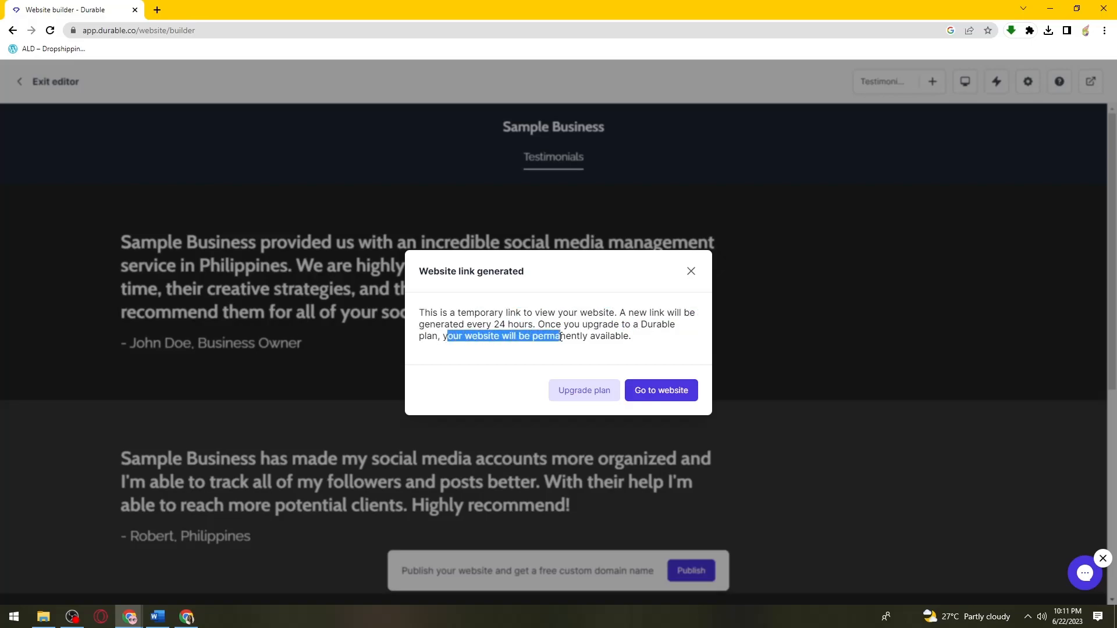
left_click(581, 340)
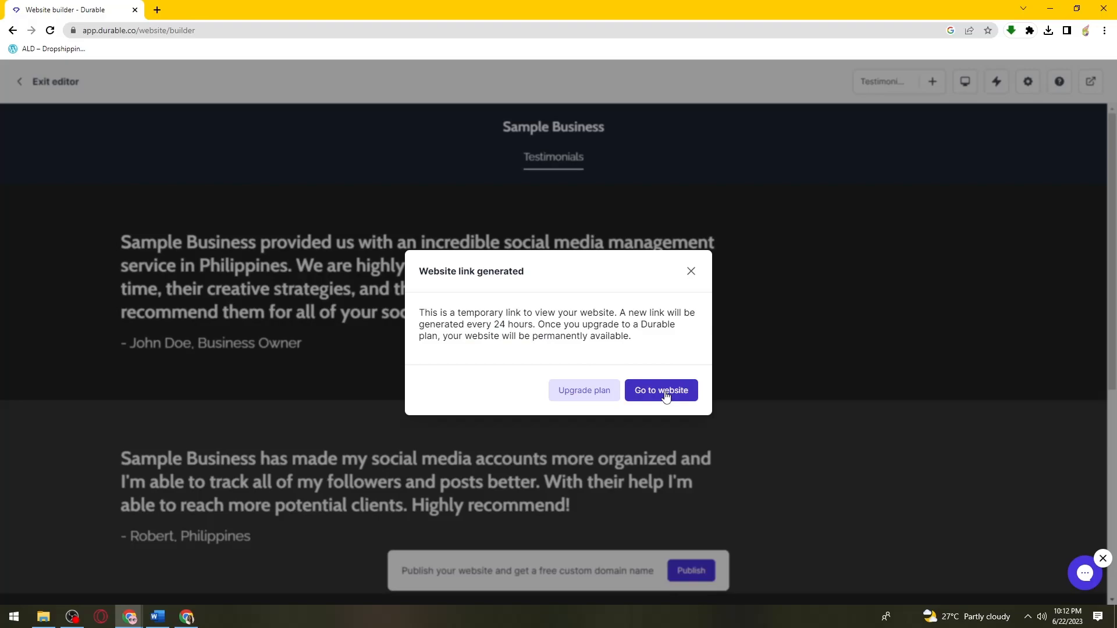
left_click(584, 393)
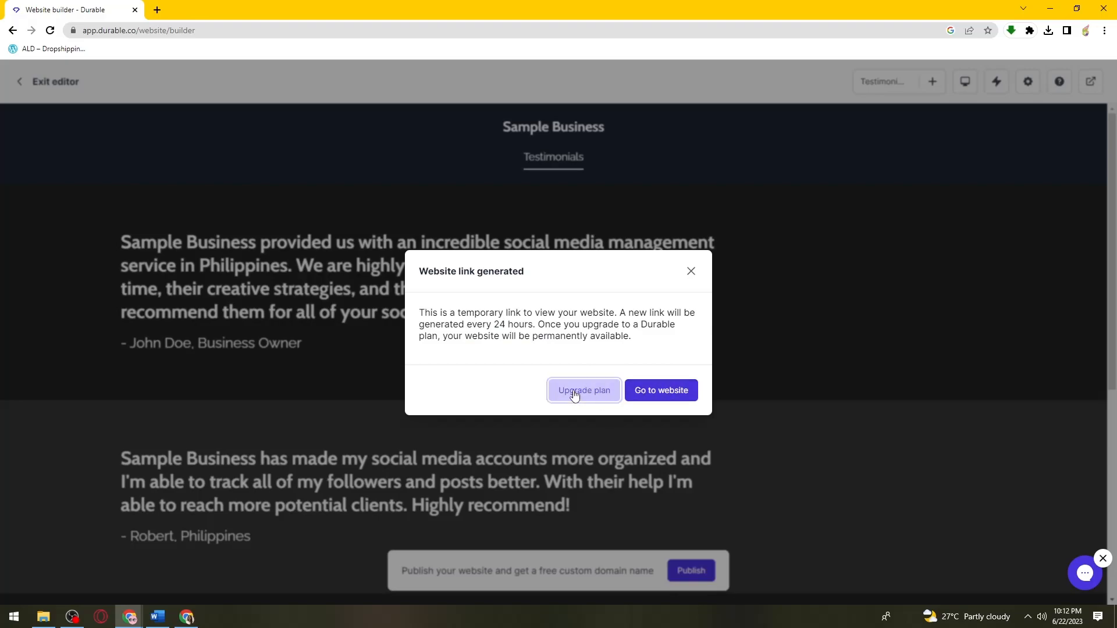
left_click(646, 395)
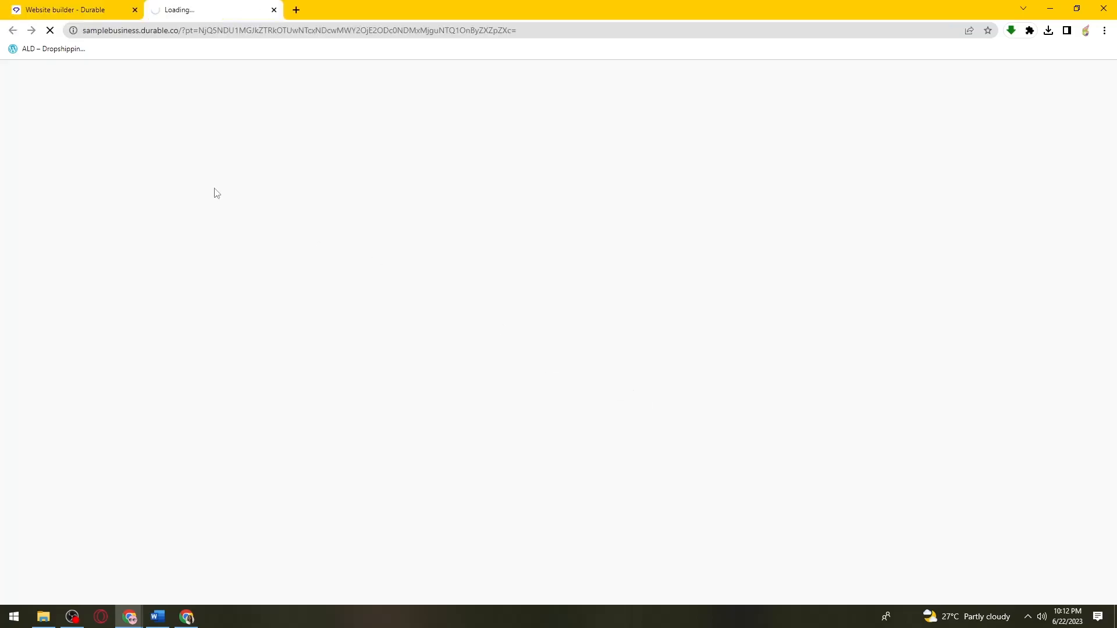
- Examine the live Sample Business home page from its hero section to the contact form
left_click(69, 15)
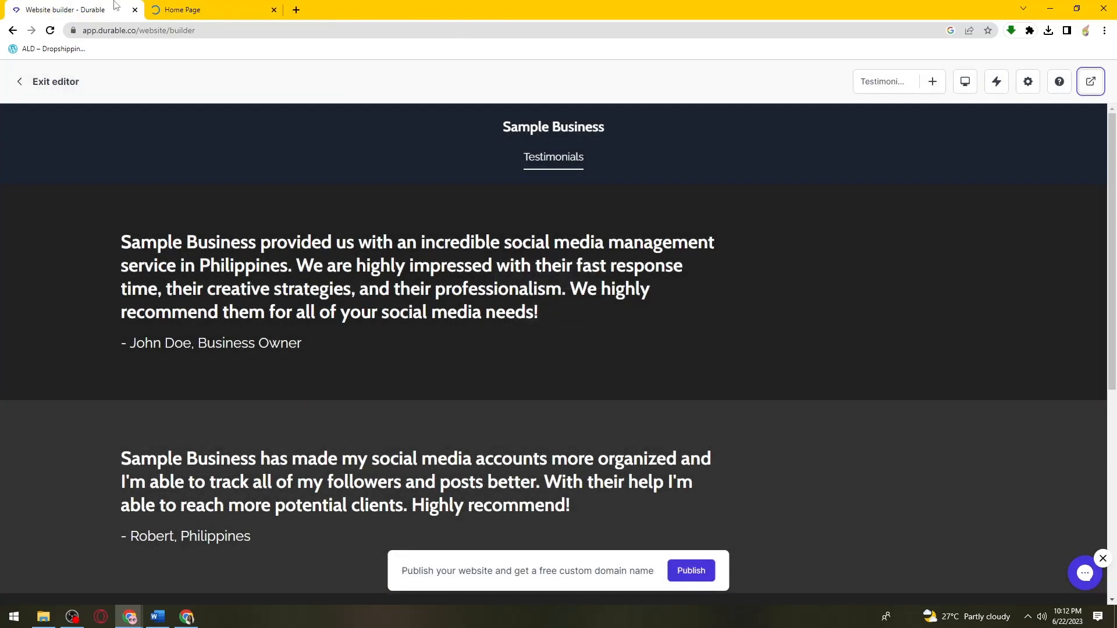
left_click(159, 5)
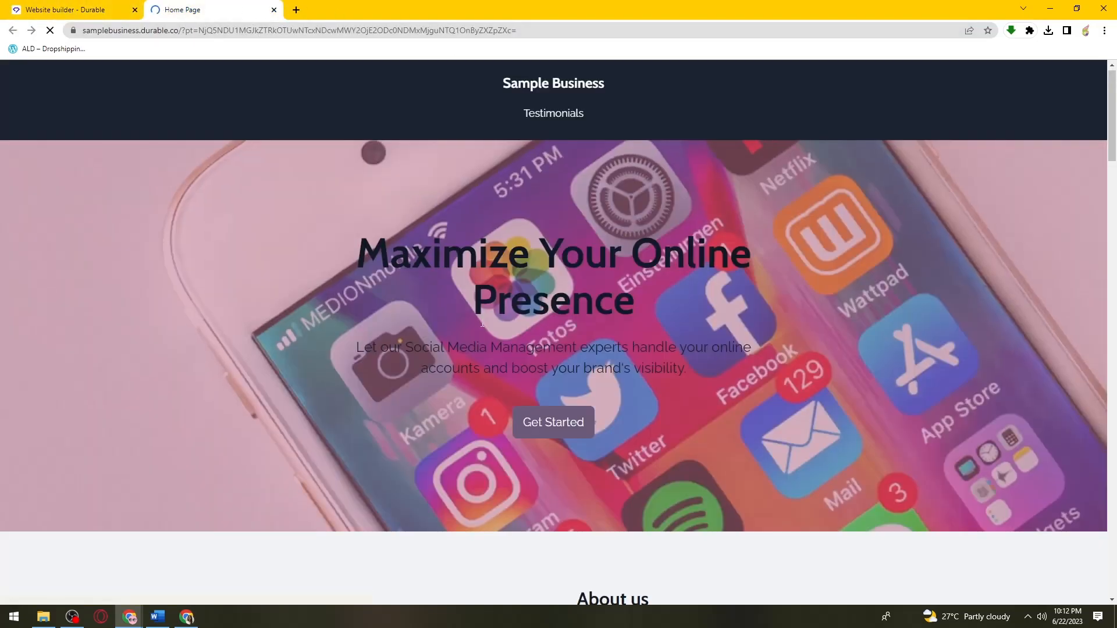
scroll(477, 370, "down", 10)
scroll(477, 371, "down", 15)
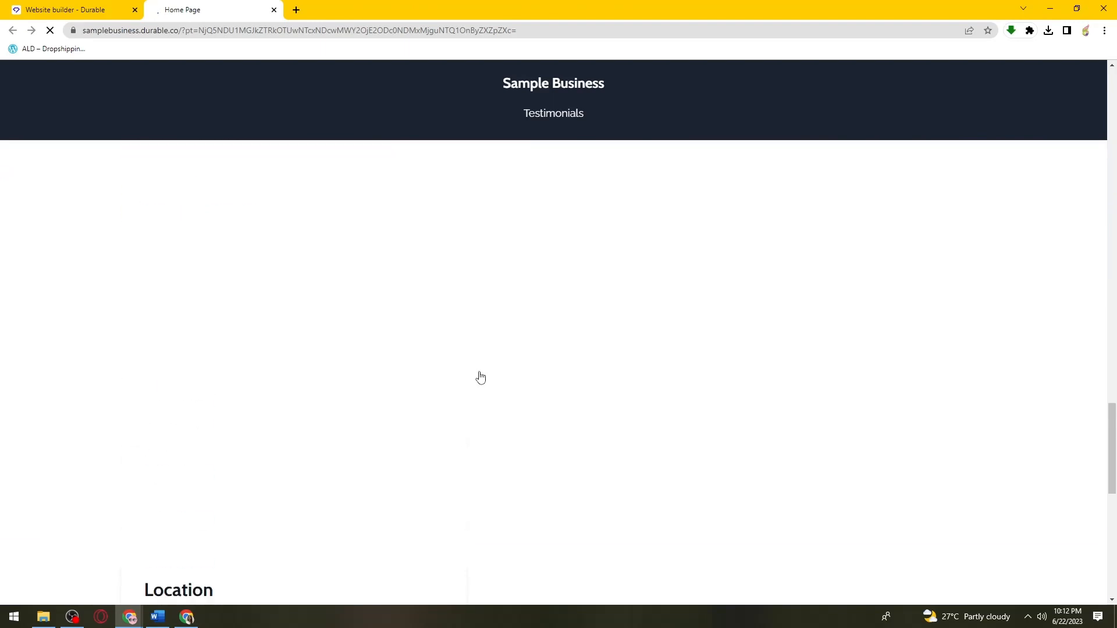
scroll(485, 383, "up", 7)
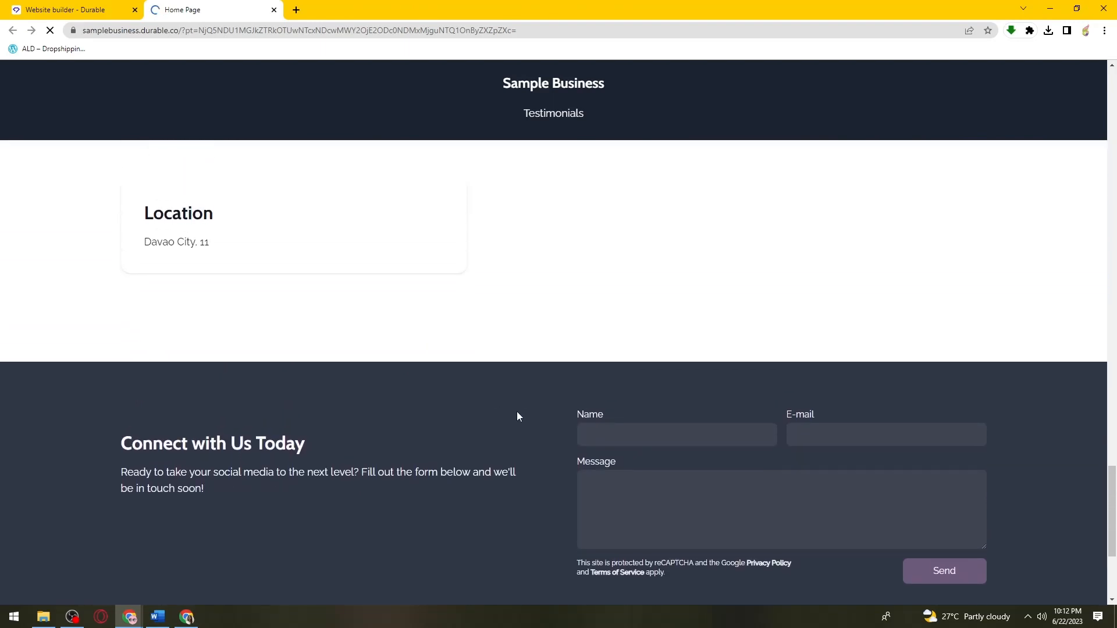
scroll(514, 441, "up", 20)
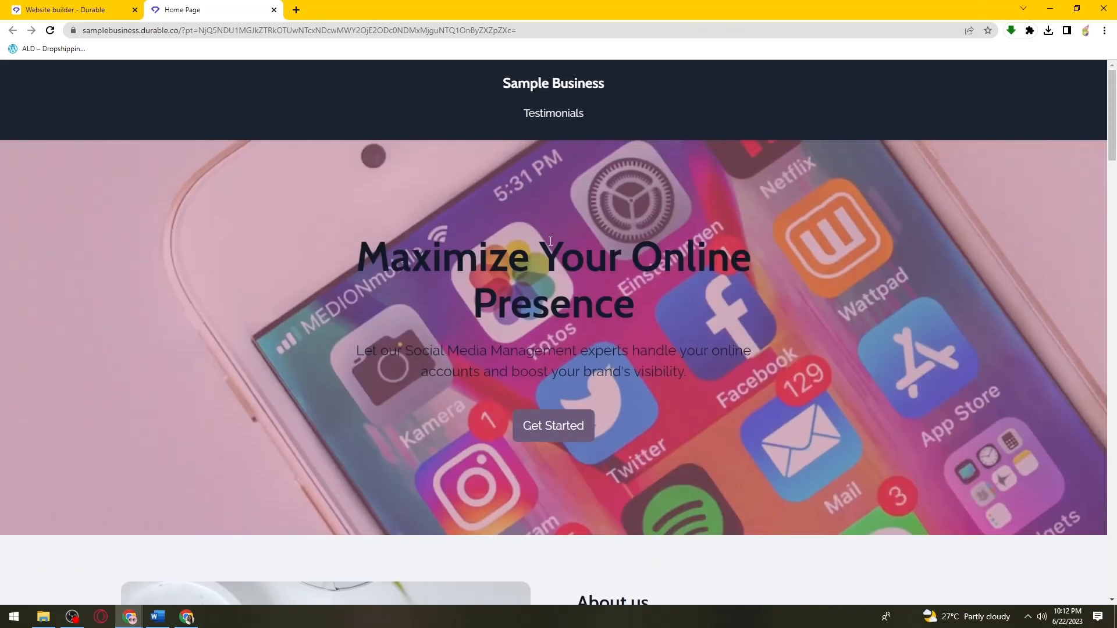
- Return to the website builder, look over the whole Testimonials page, and exit the editor
left_click(108, 5)
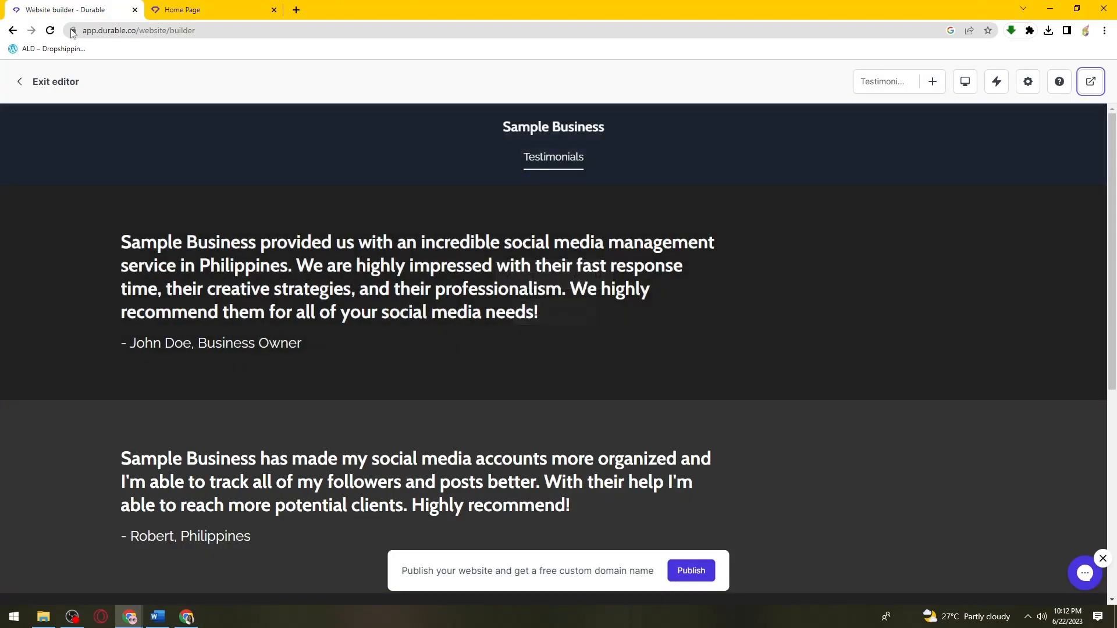
scroll(1043, 378, "down", 4)
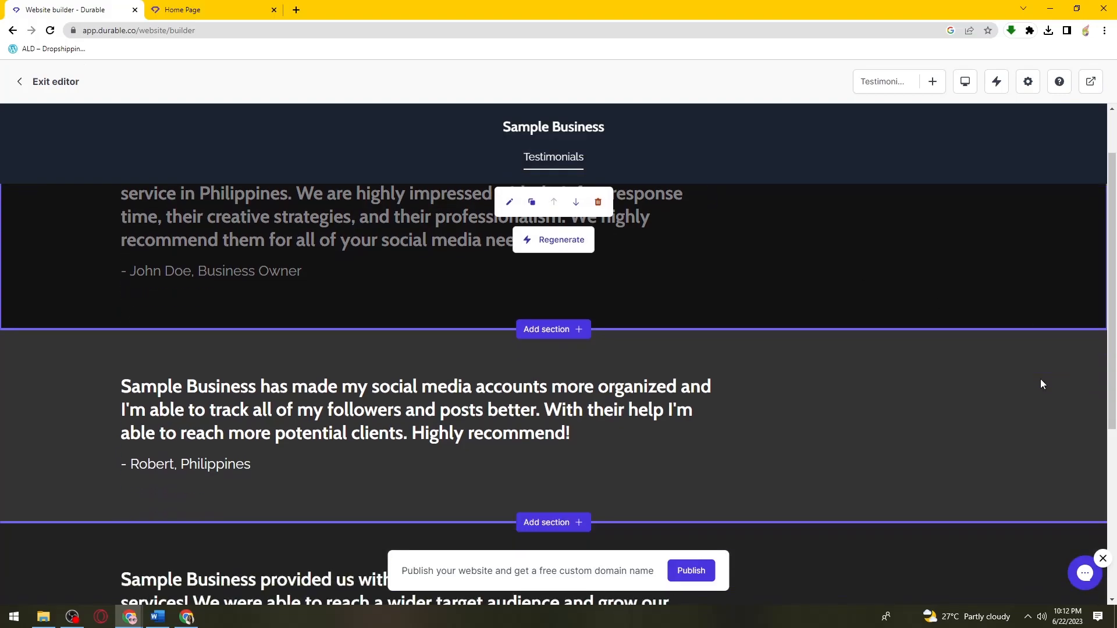
scroll(1115, 374, "down", 2)
scroll(1111, 361, "up", 6)
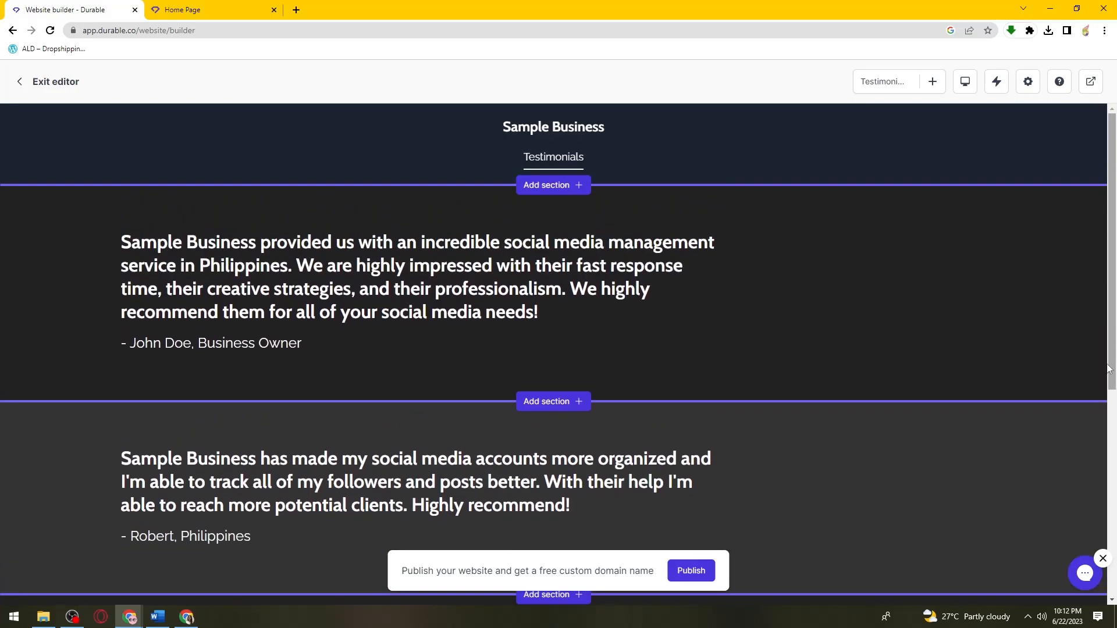
scroll(1103, 348, "down", 7)
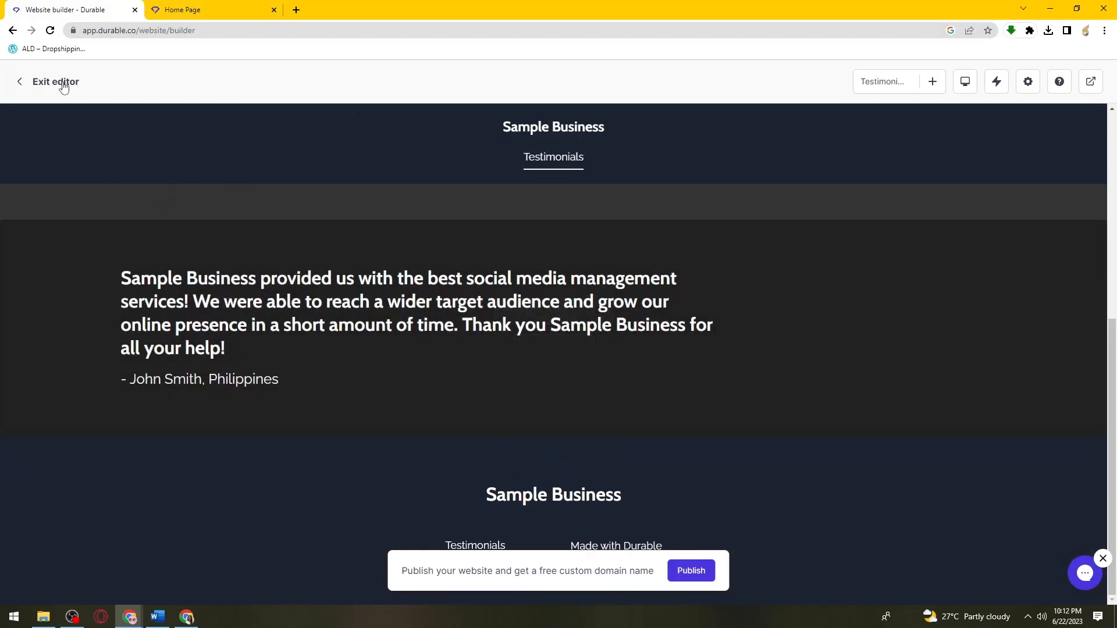
left_click(21, 85)
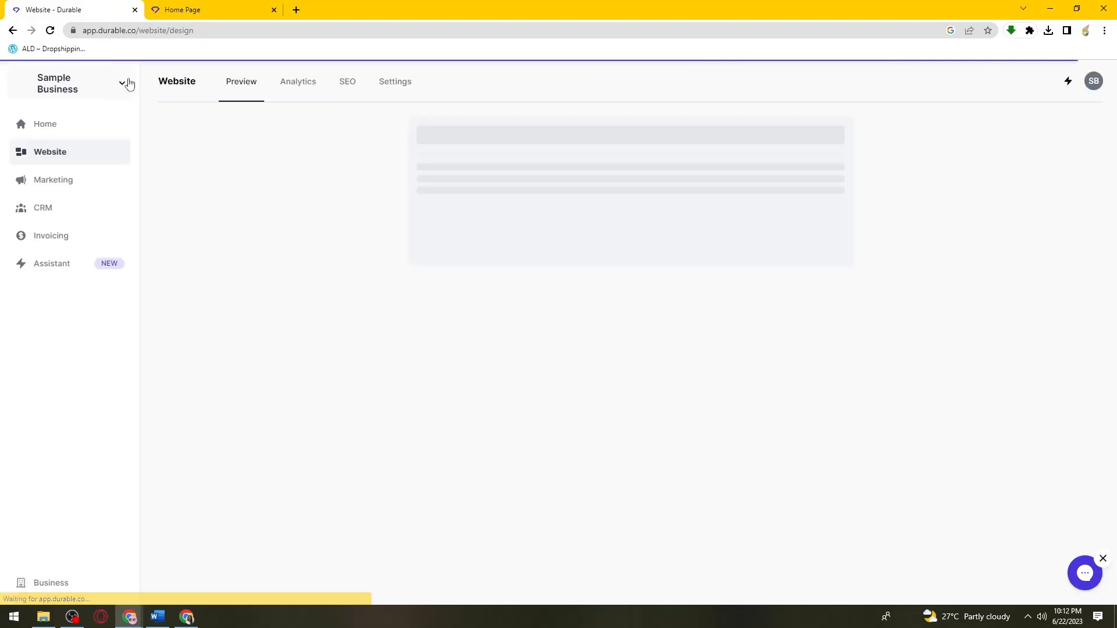